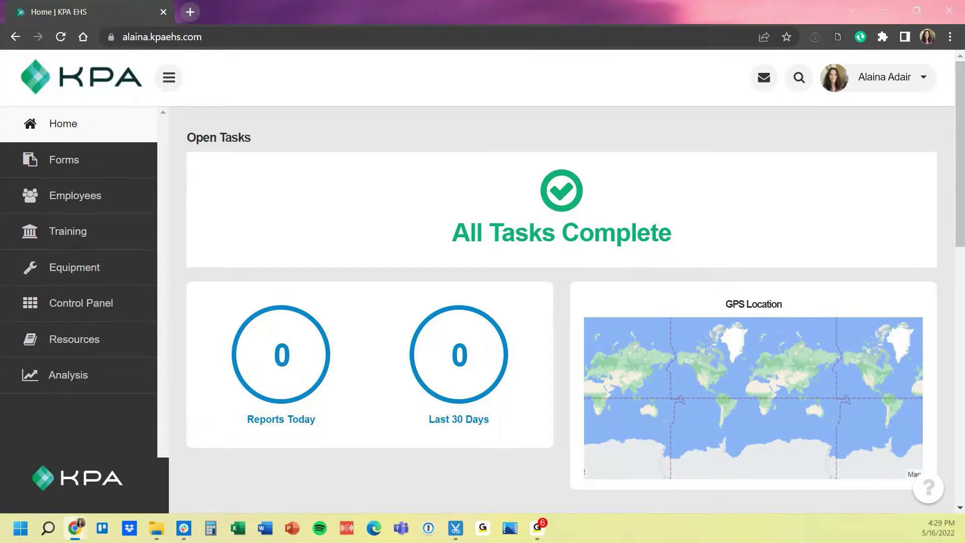
- Open the account menu from the user name at the top right of the dashboard
left_click(885, 77)
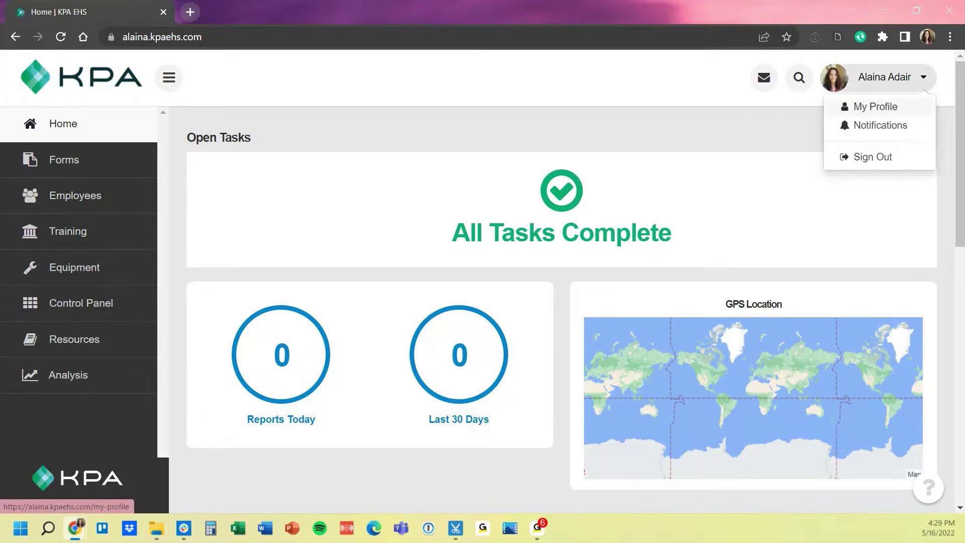
- Choose My Profile to load your profile page showing role Admin
left_click(876, 107)
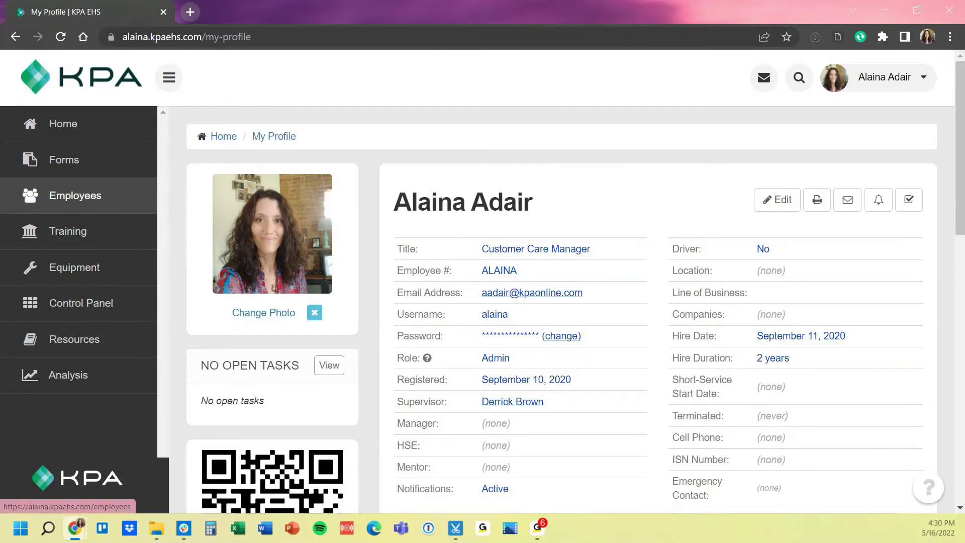
- Open your own record (Customer Care Manager, Admin) from the five-person Employees list
left_click(76, 196)
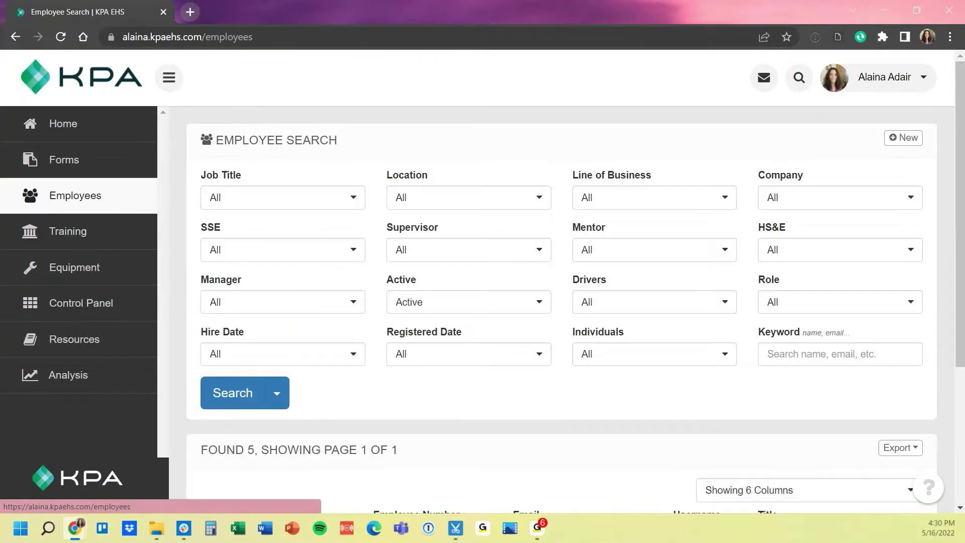
scroll(288, 336, "down", 4)
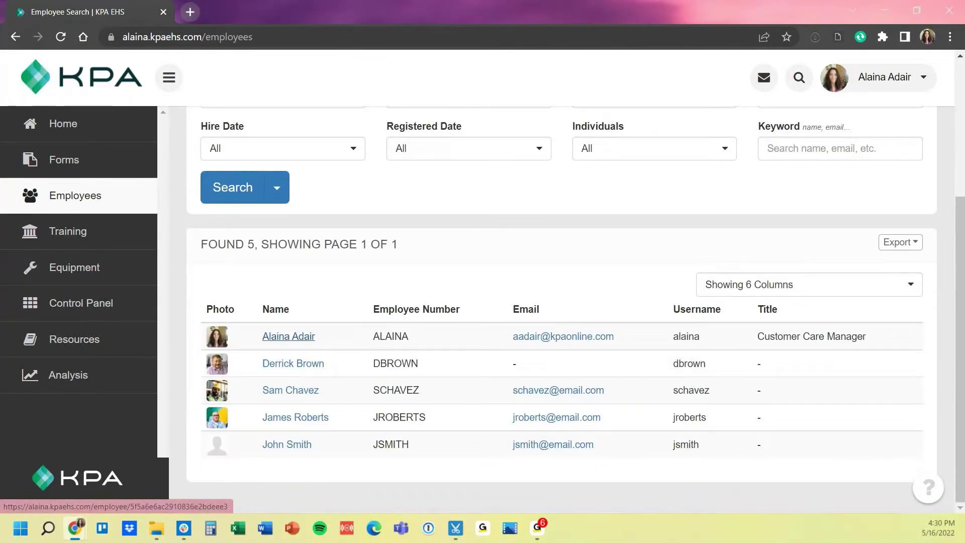
left_click(289, 336)
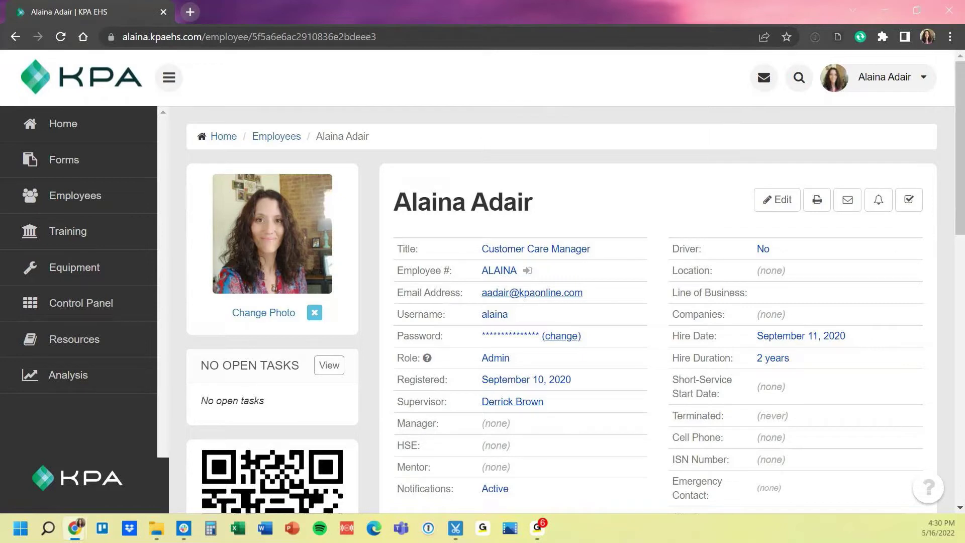
- Visit the Control Panel, then go back to My Profile through the account menu
left_click(80, 302)
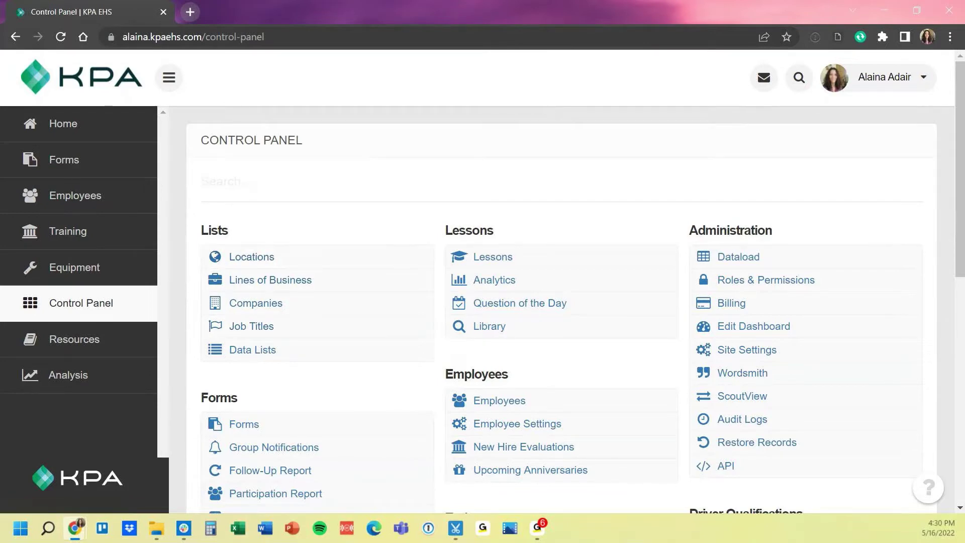
left_click(885, 77)
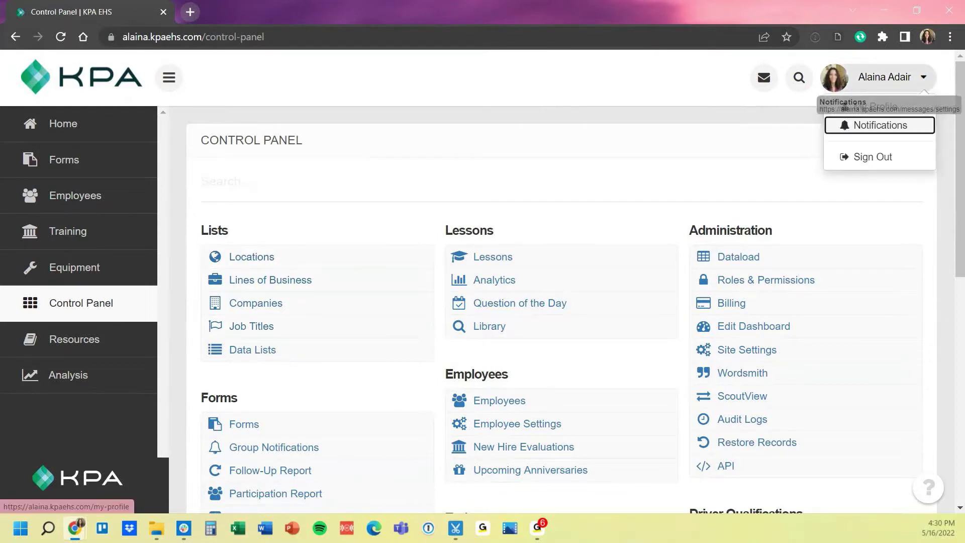
left_click(876, 106)
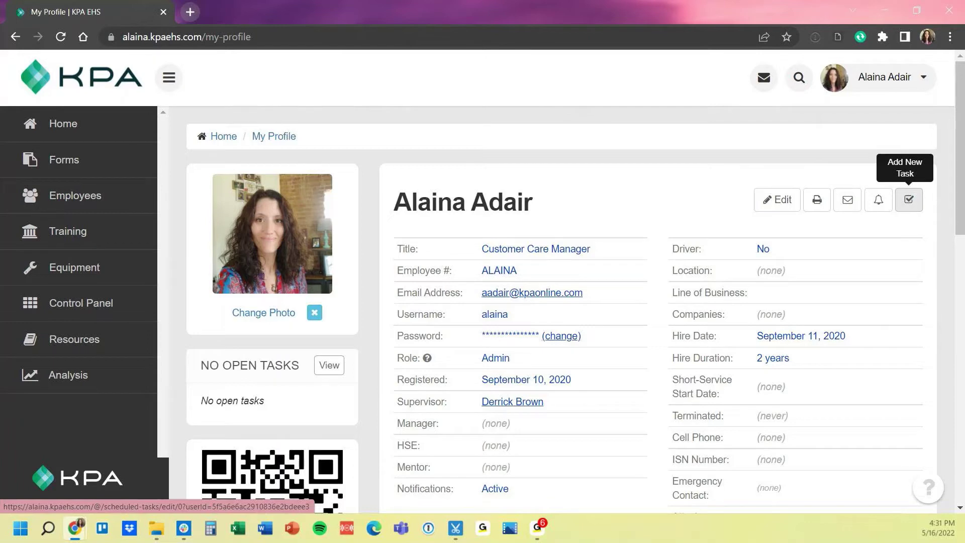
scroll(909, 199, "down", 3)
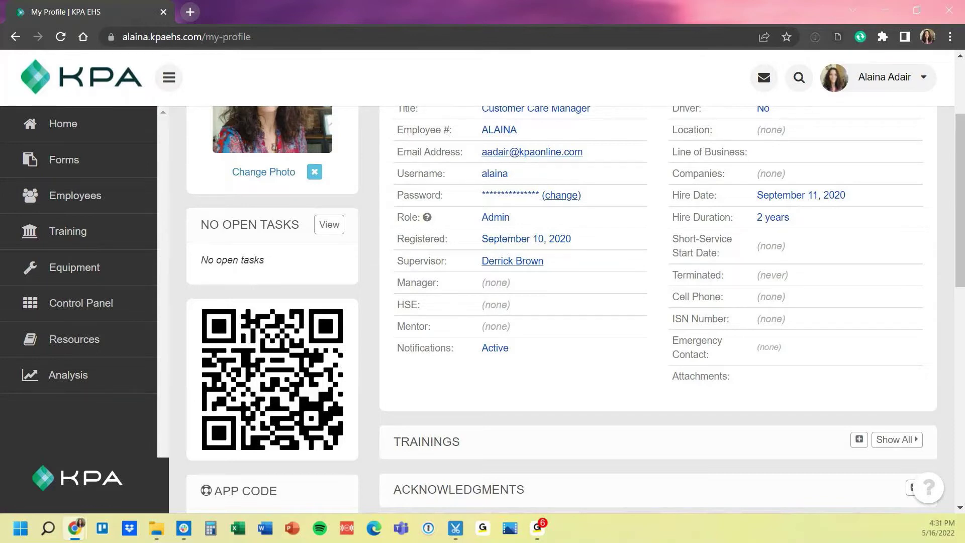
scroll(558, 302, "down", 1)
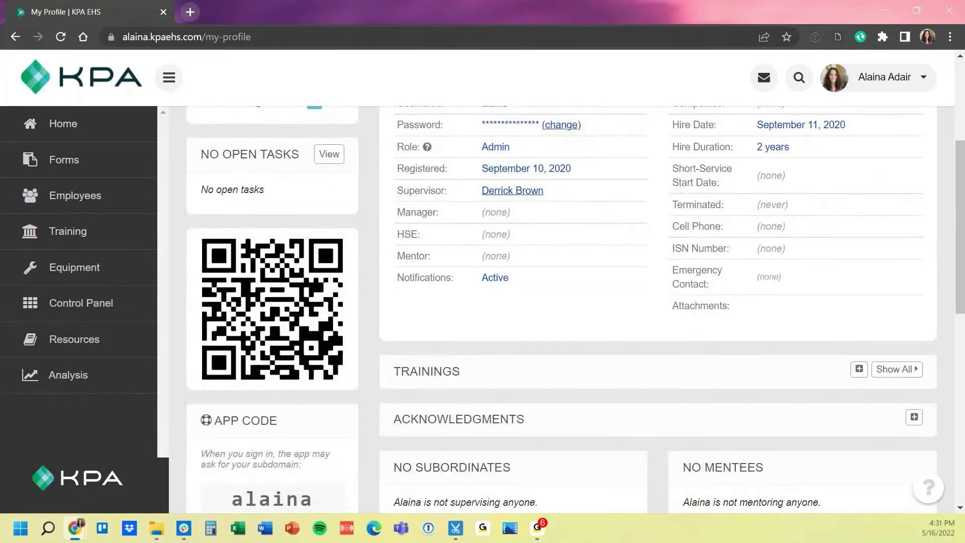
scroll(558, 302, "down", 2)
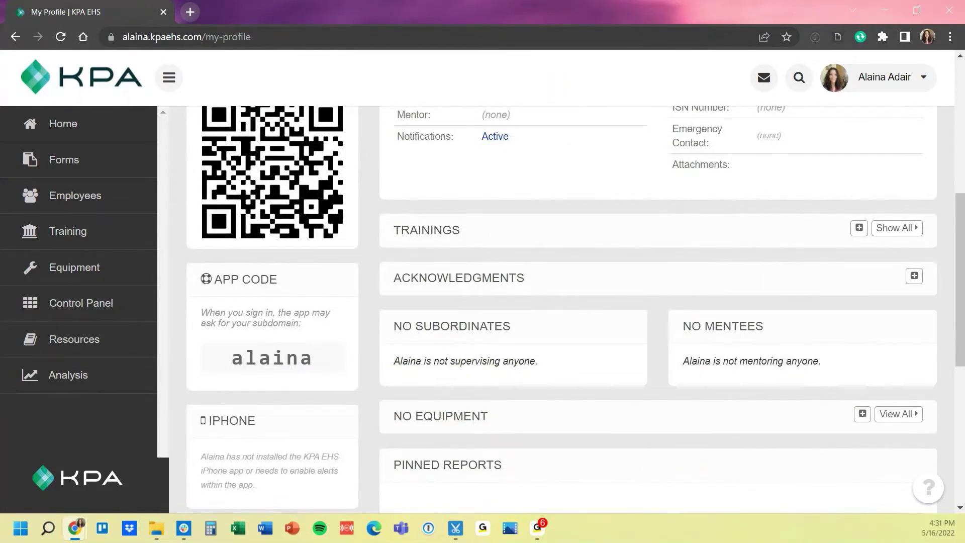
scroll(558, 302, "down", 1)
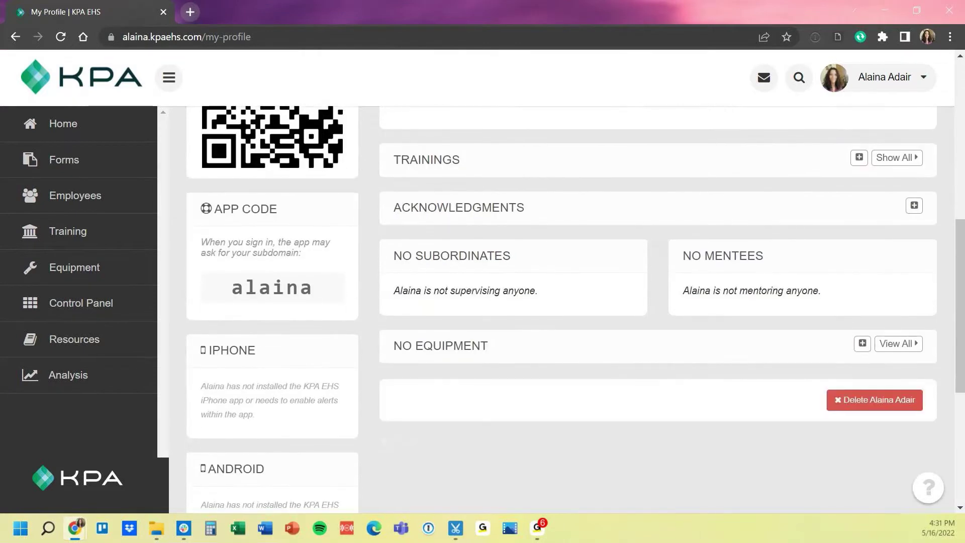
scroll(558, 302, "down", 3)
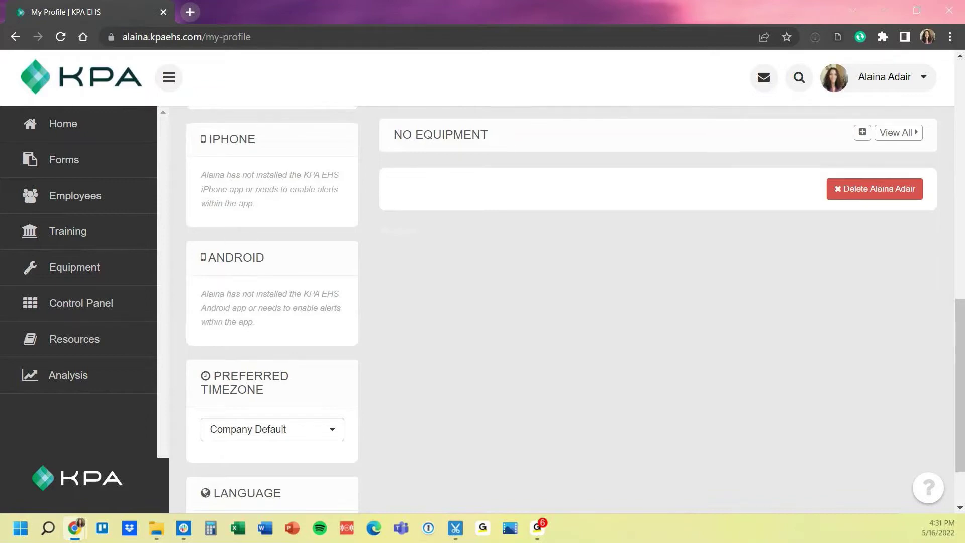
scroll(272, 352, "down", 2)
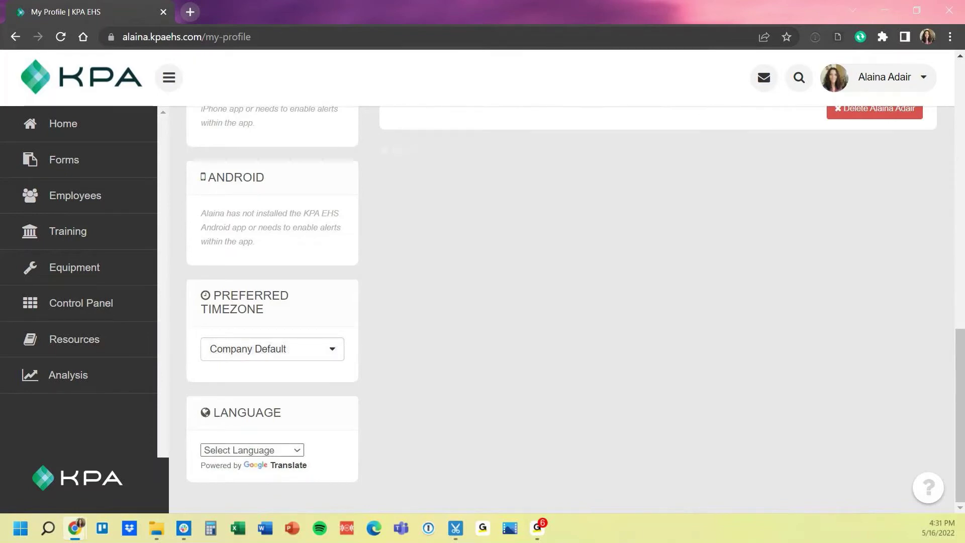
scroll(553, 301, "up", 3)
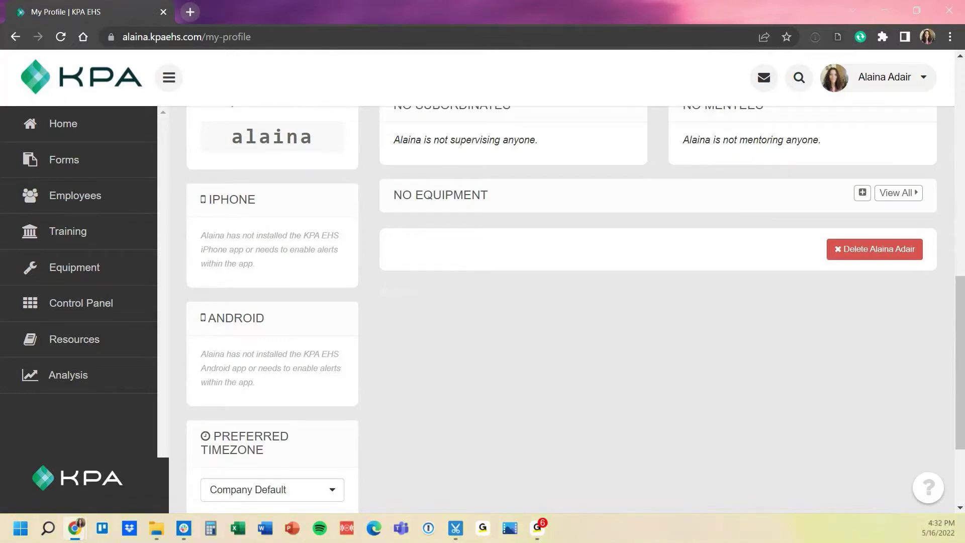
scroll(553, 301, "up", 9)
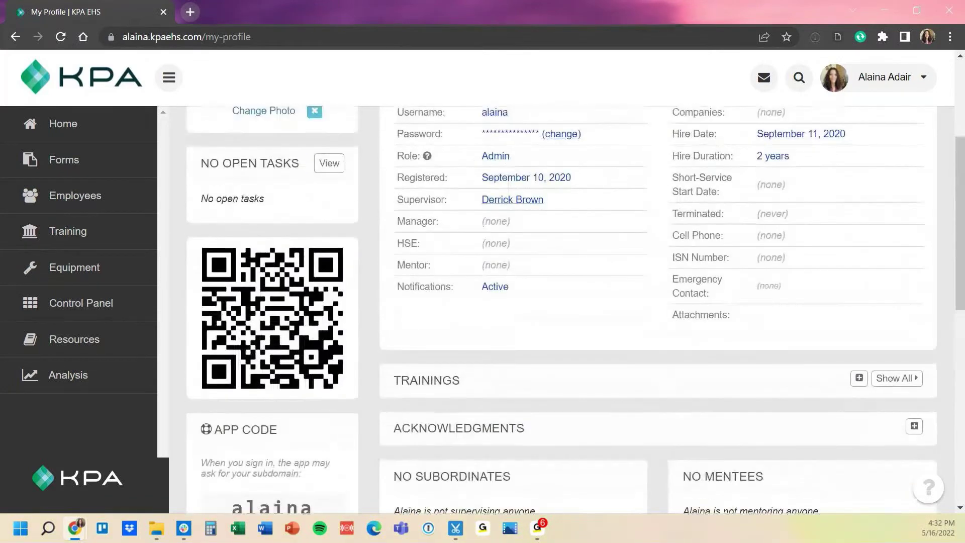
scroll(553, 302, "up", 2)
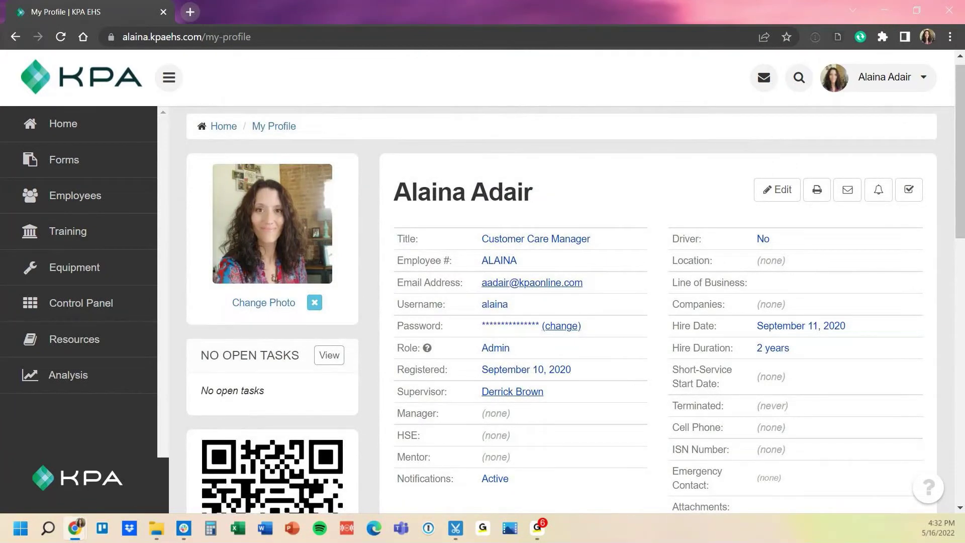
- Open Control Panel > Employee Settings and highlight the empty Custom Fields heading
left_click(80, 303)
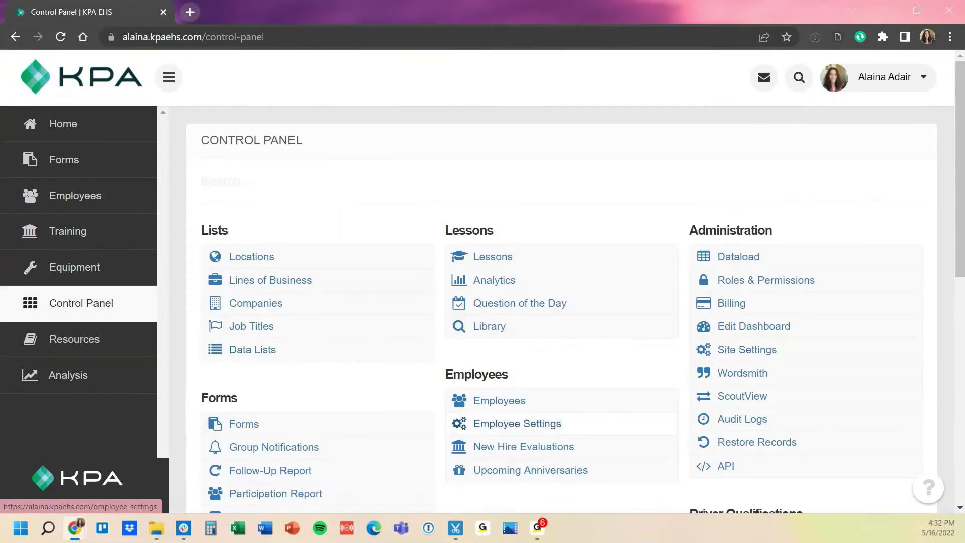
left_click(518, 423)
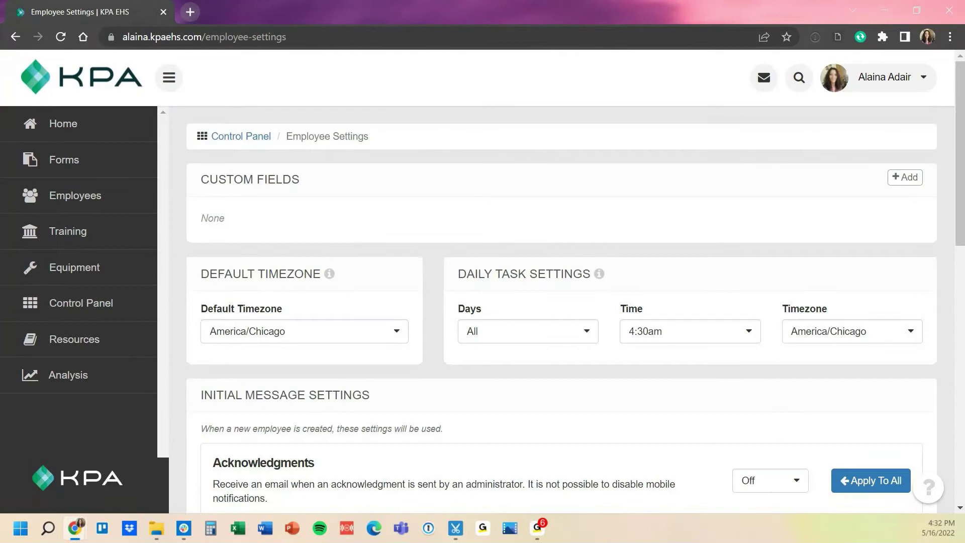
left_click_drag(200, 180, 300, 180)
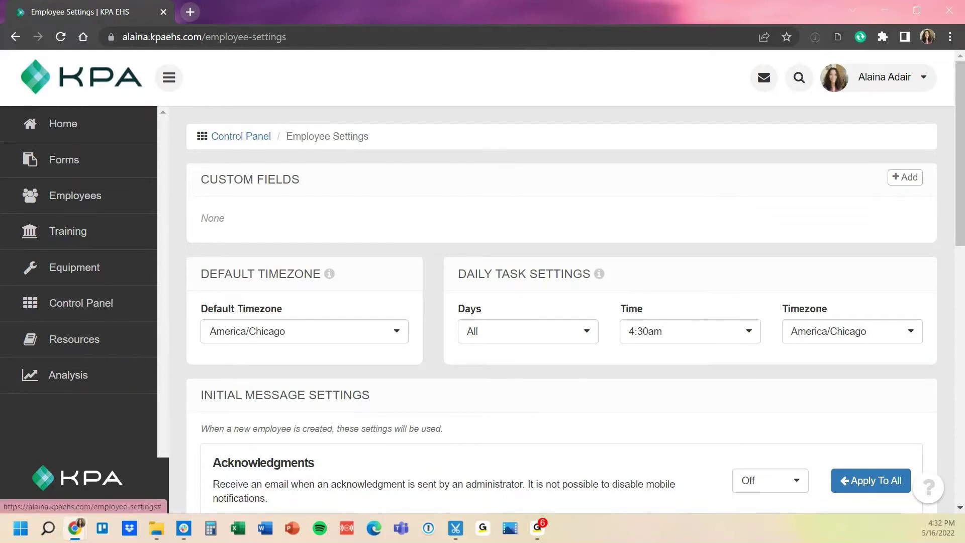
- Add a custom field named 'Rehire Date' with field type Date
left_click(905, 177)
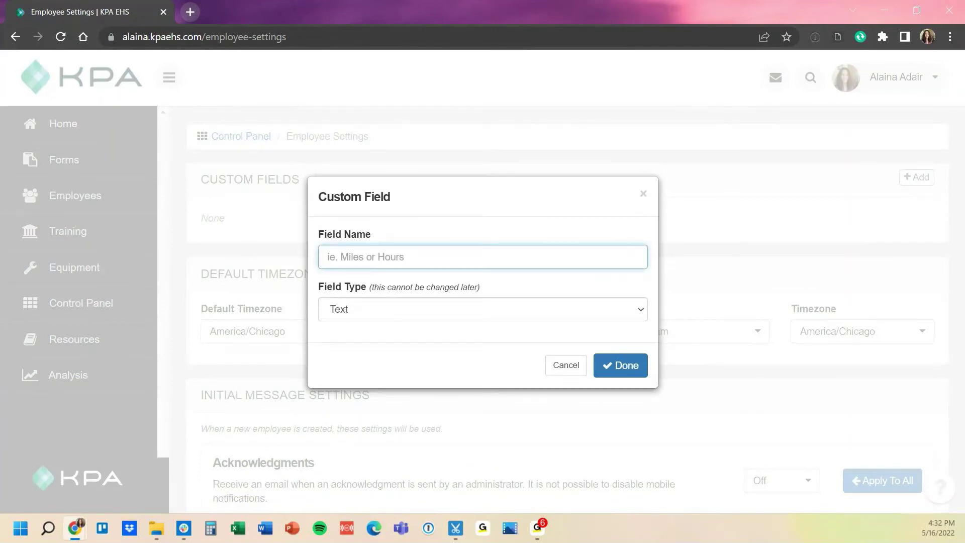
type("Rehire Date")
left_click(482, 309)
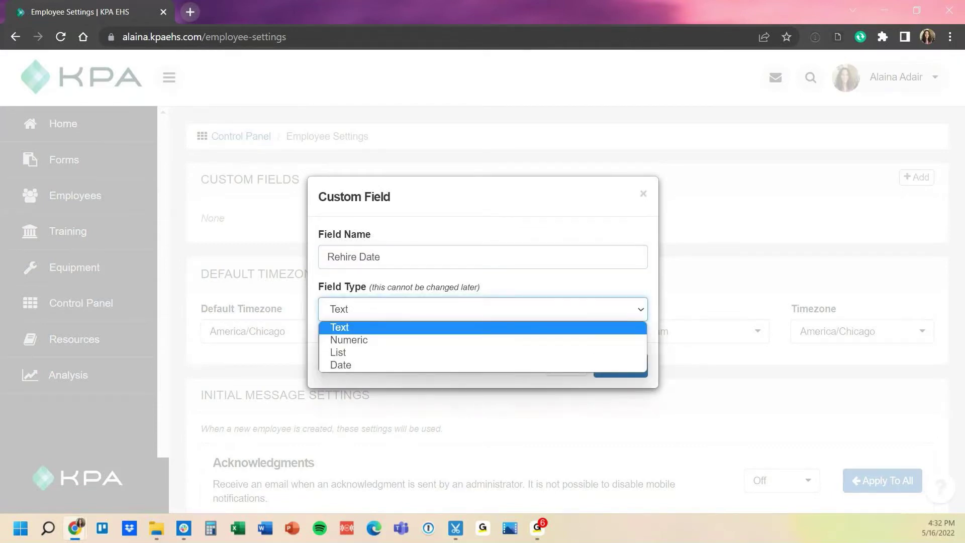
key("Down")
key("Down")
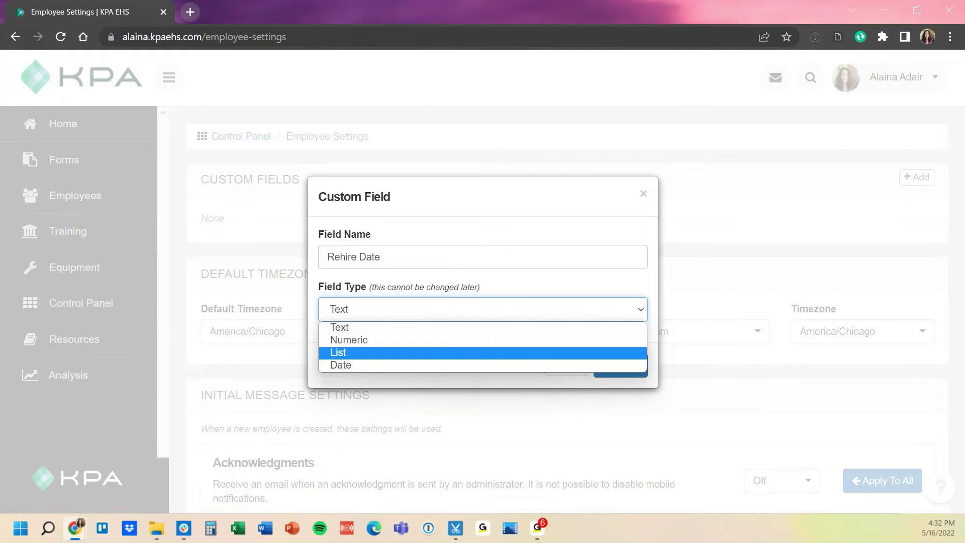
key("Down")
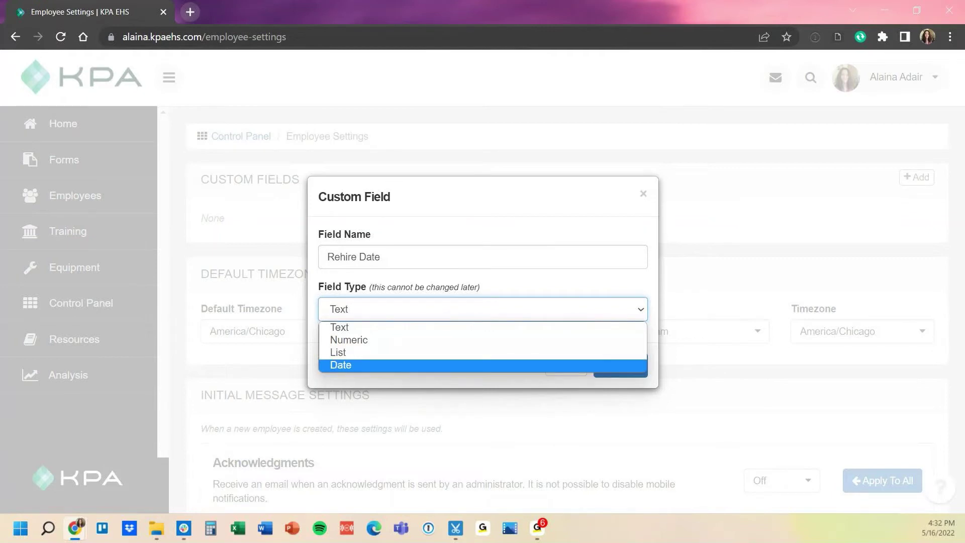
key("Return")
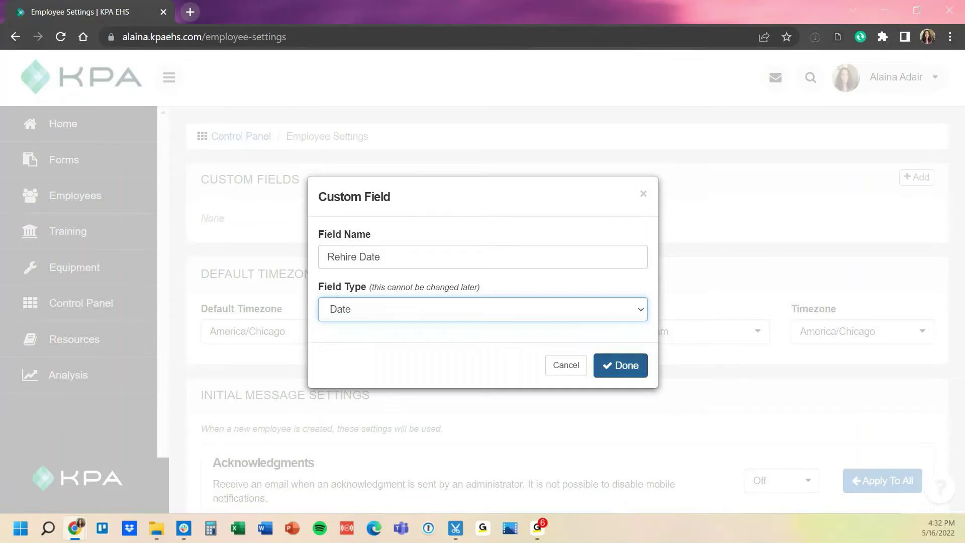
key("Return")
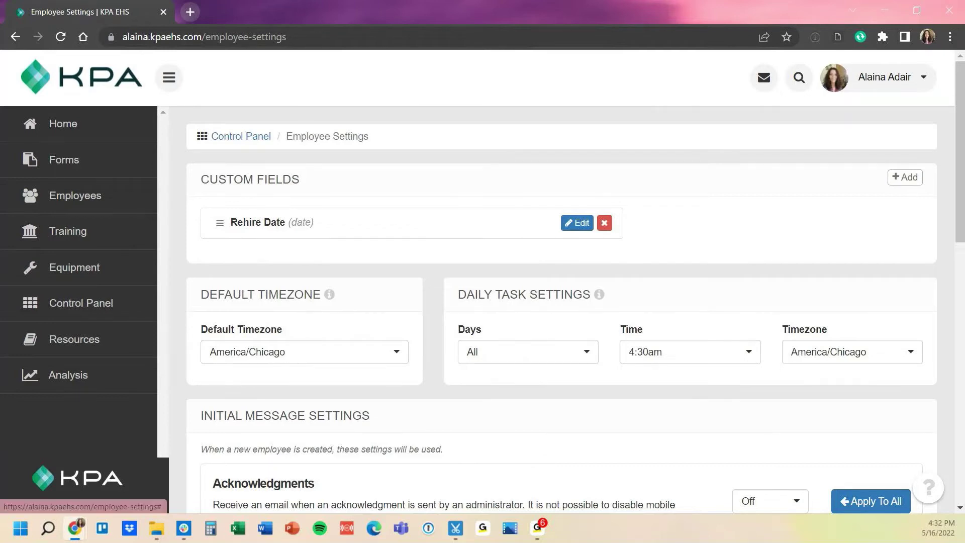
- Add a custom field named 'Home Phone' with field type Numeric
left_click(905, 177)
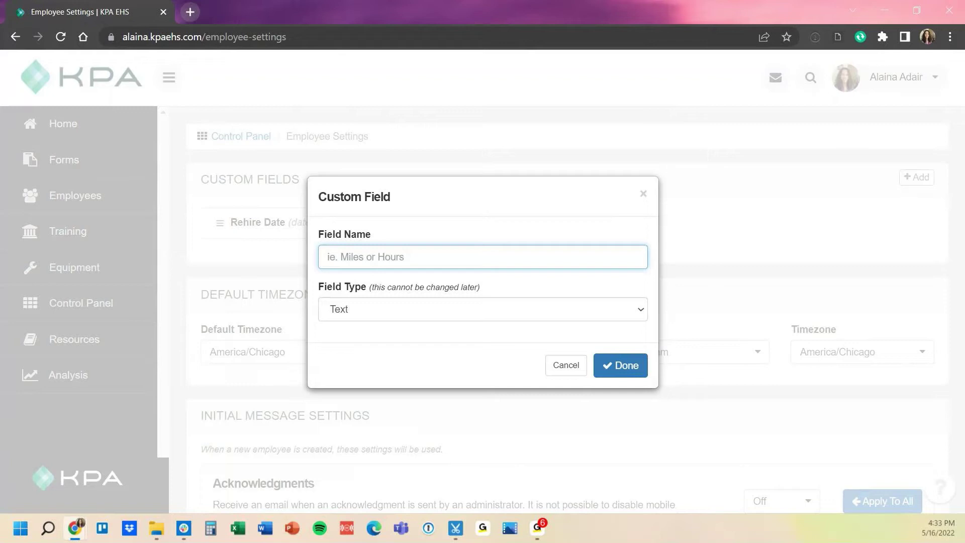
type("Home Phone")
left_click(483, 309)
left_click(349, 340)
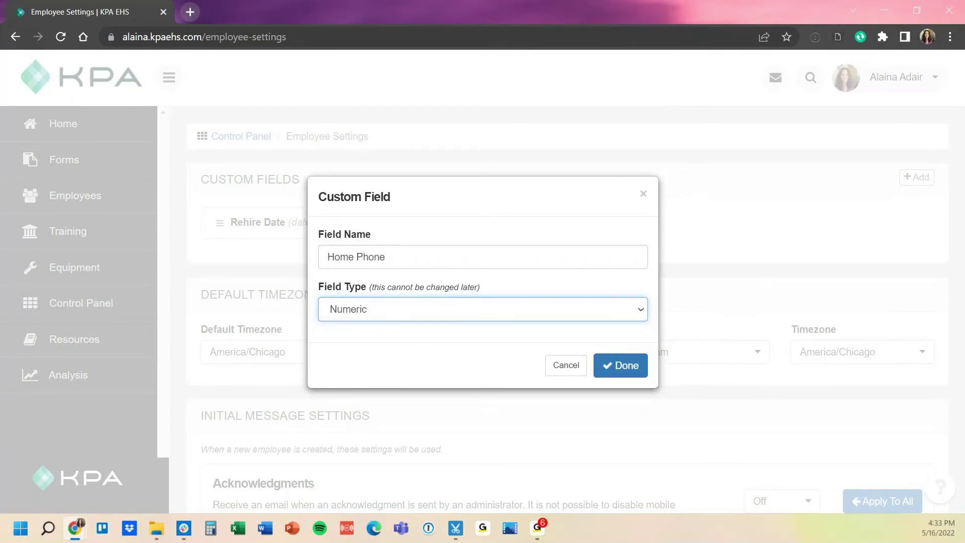
left_click(621, 366)
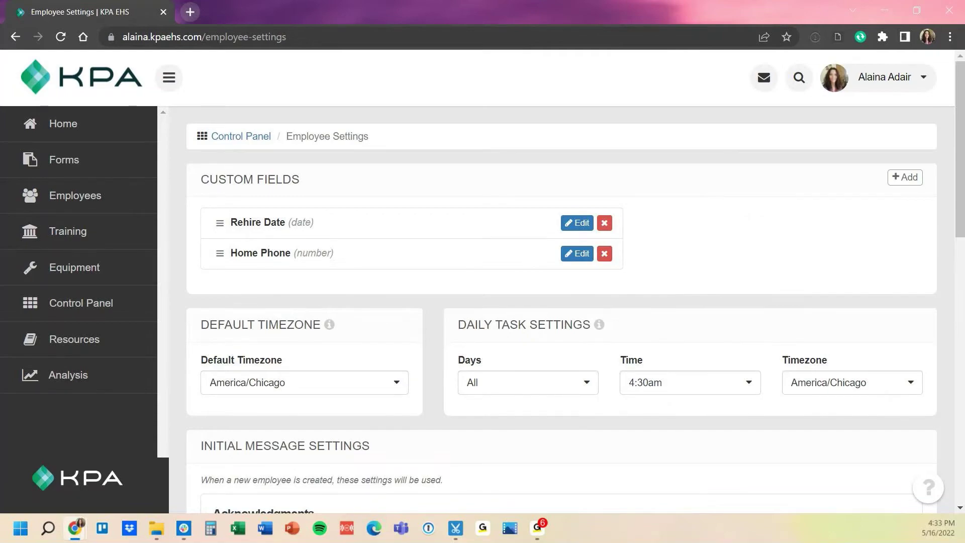
- Save the employee settings, then open Control Panel > Data Lists
scroll(562, 307, "down", 7)
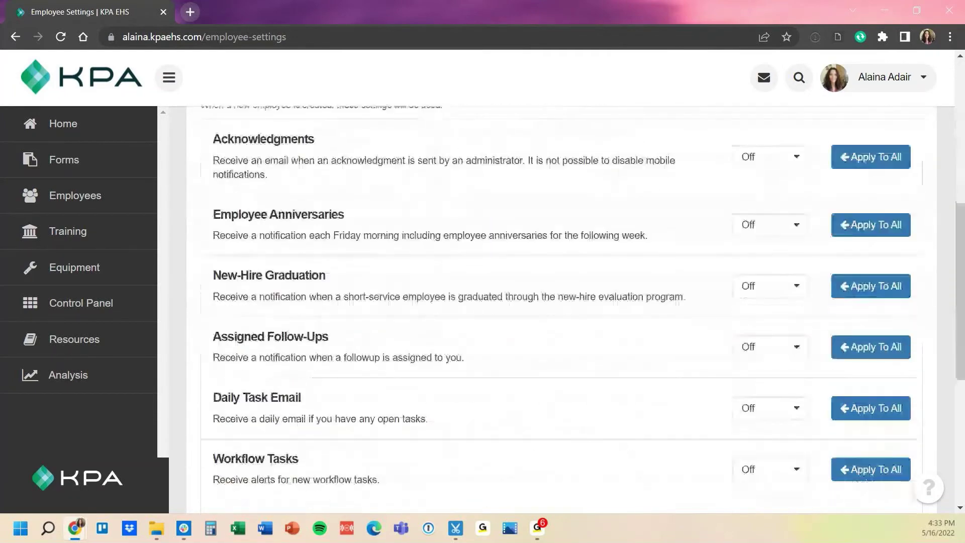
scroll(561, 307, "down", 6)
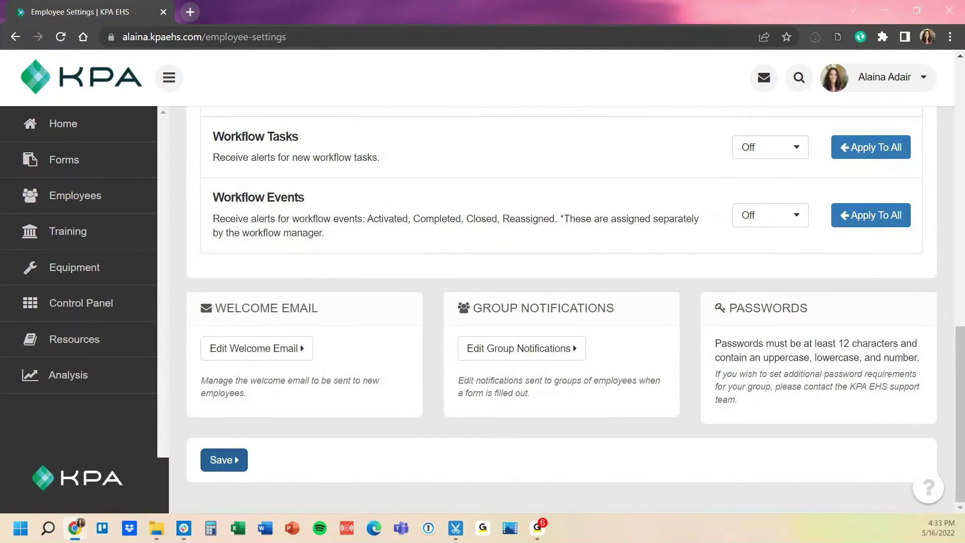
left_click(224, 460)
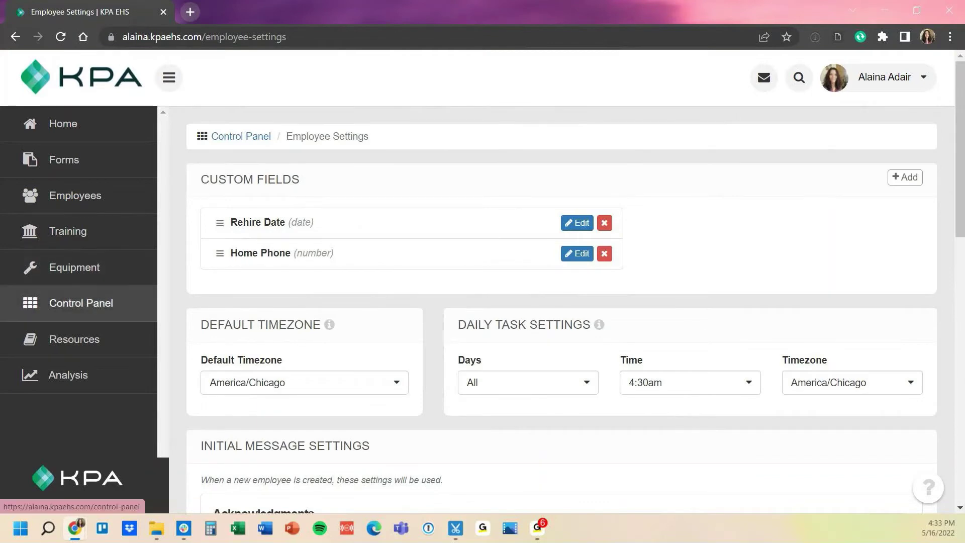
left_click(81, 302)
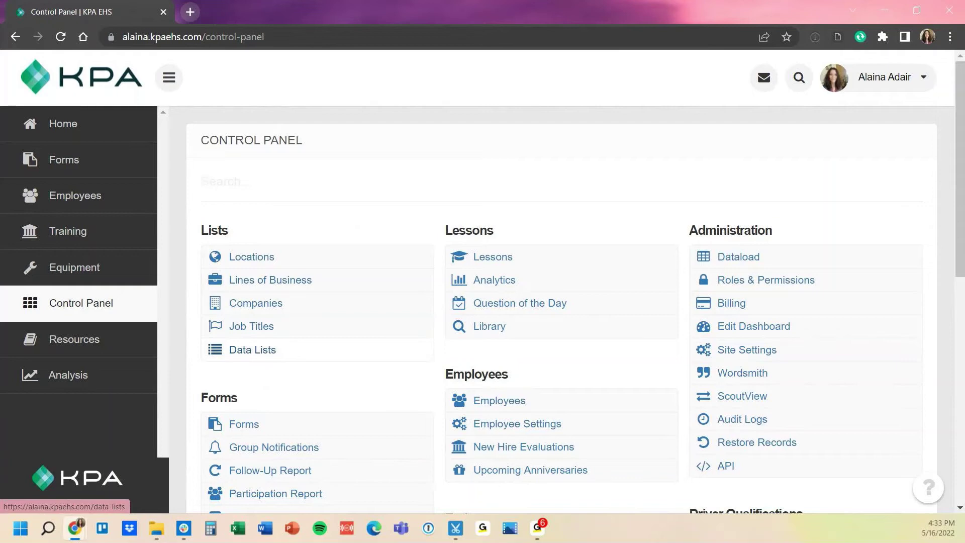
left_click(252, 350)
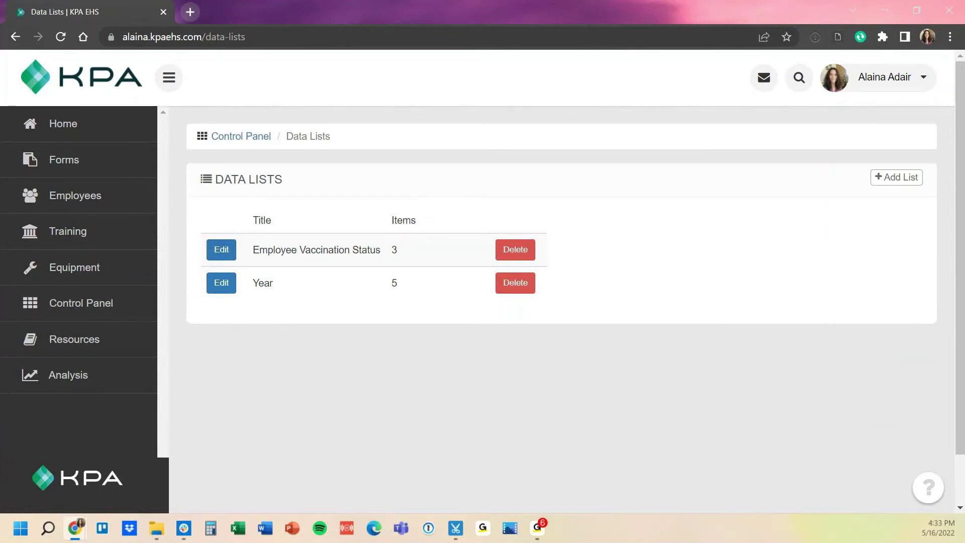
- Start a new data list titled 'Training Category'
left_click(896, 177)
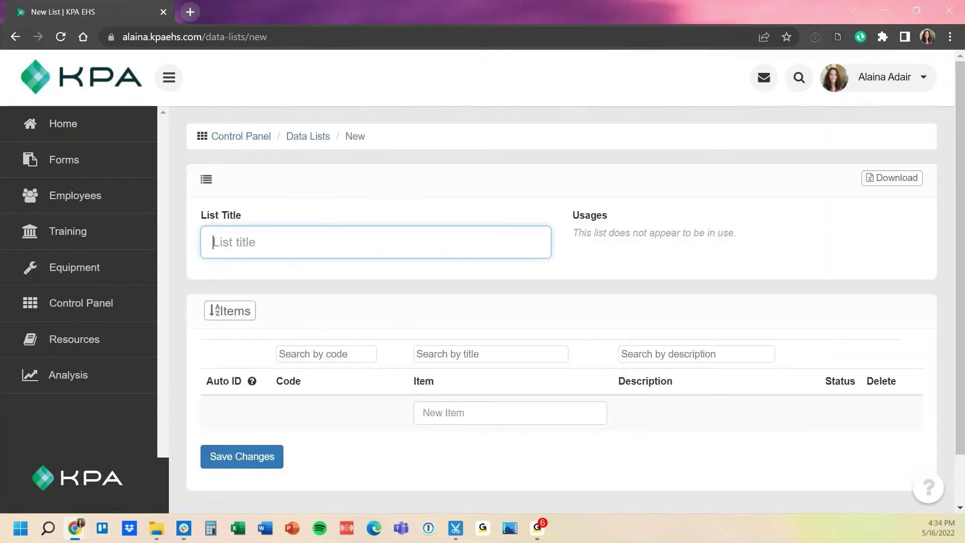
type("Tra")
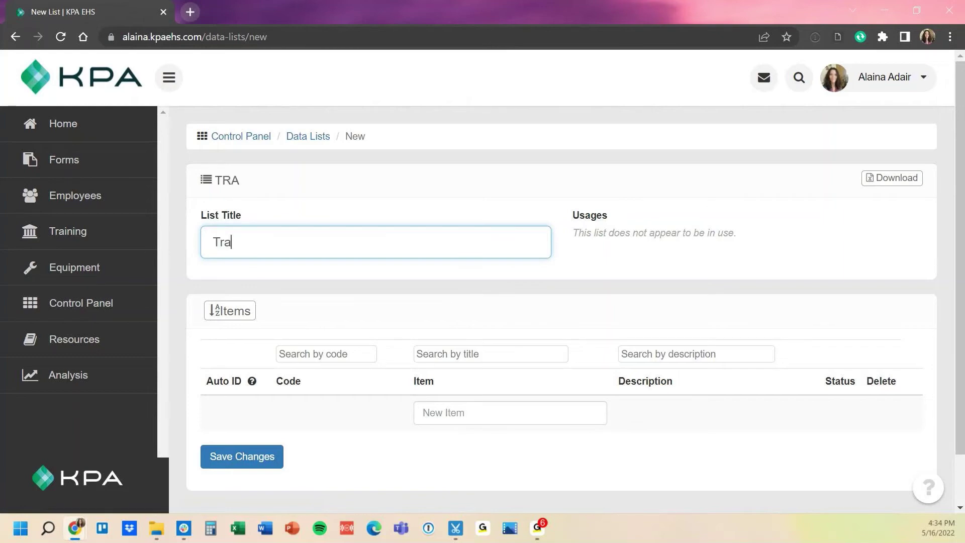
type("ining Catego")
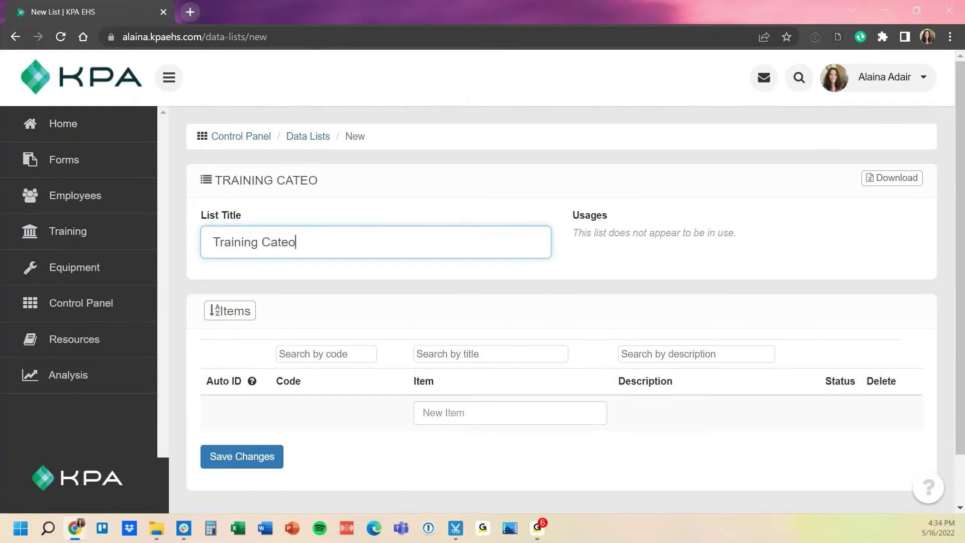
key("BackSpace")
type("gory")
- Add the items New Hire, Field and Office, then save the list
left_click(510, 413)
type("New Hire")
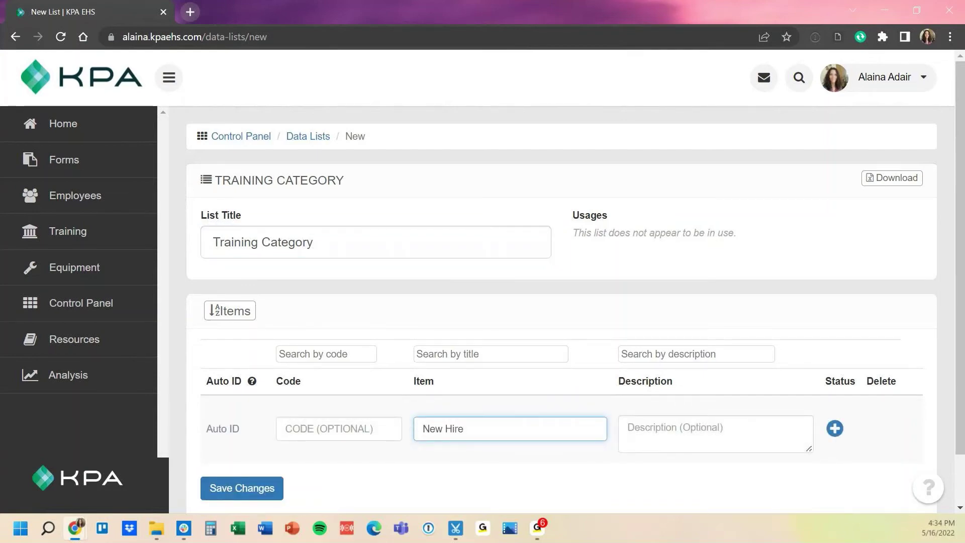
key("Return")
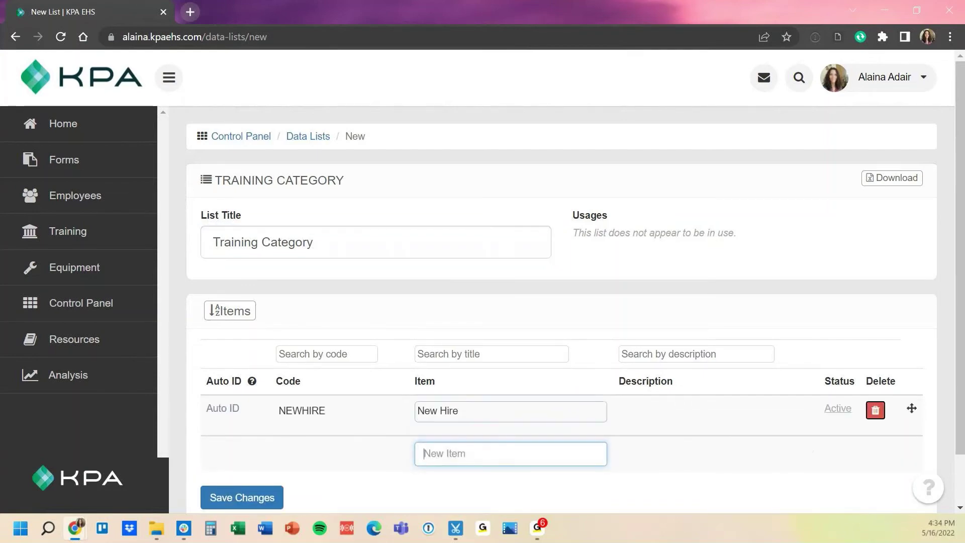
type("Field")
key("Return")
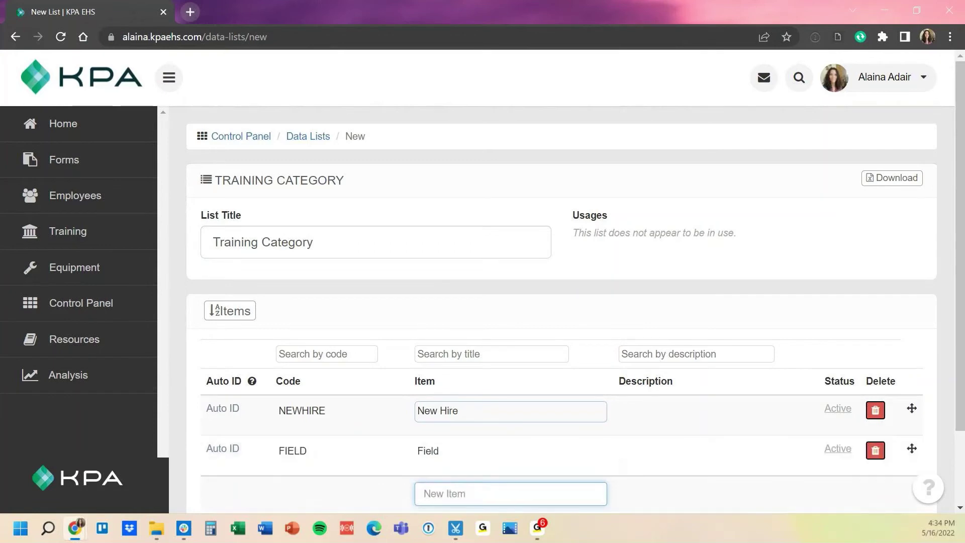
type("Office")
key("Return")
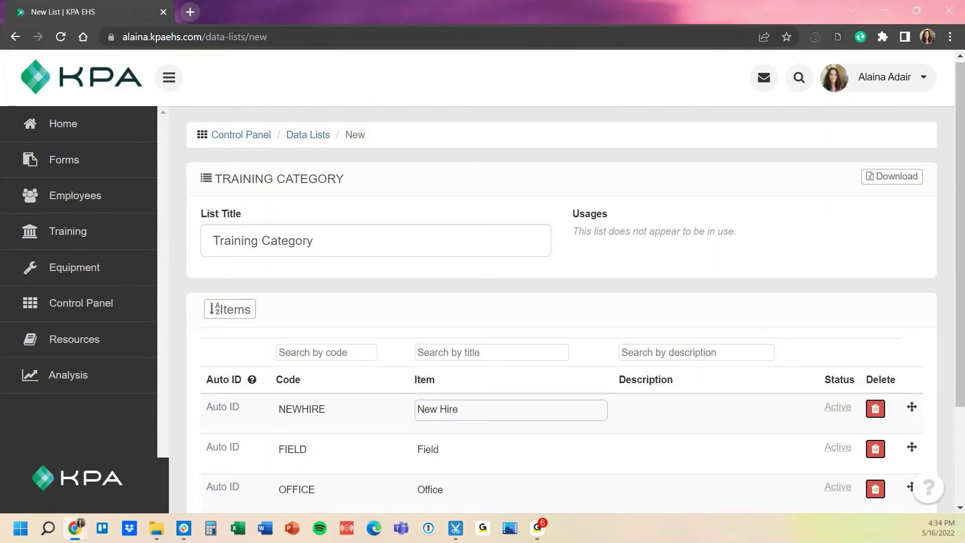
key("Tab")
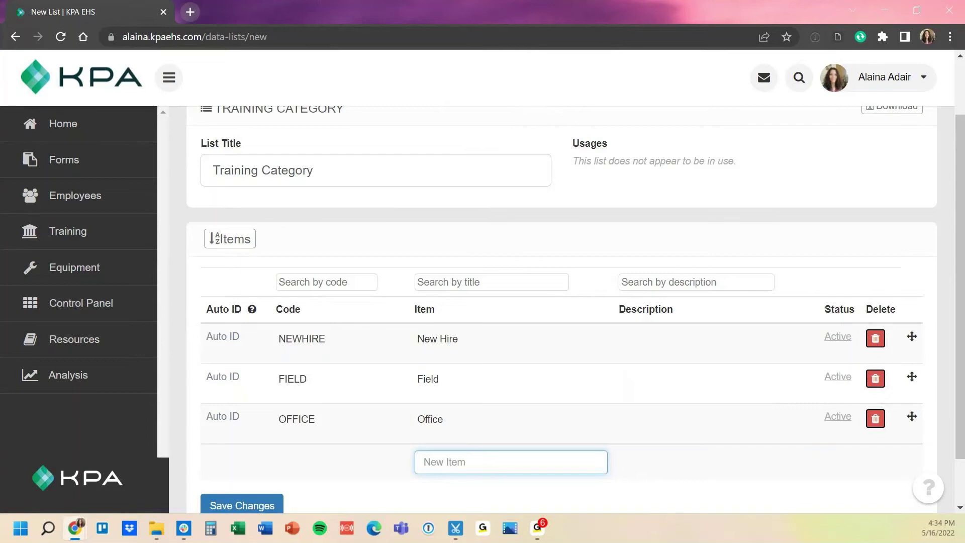
key("Tab")
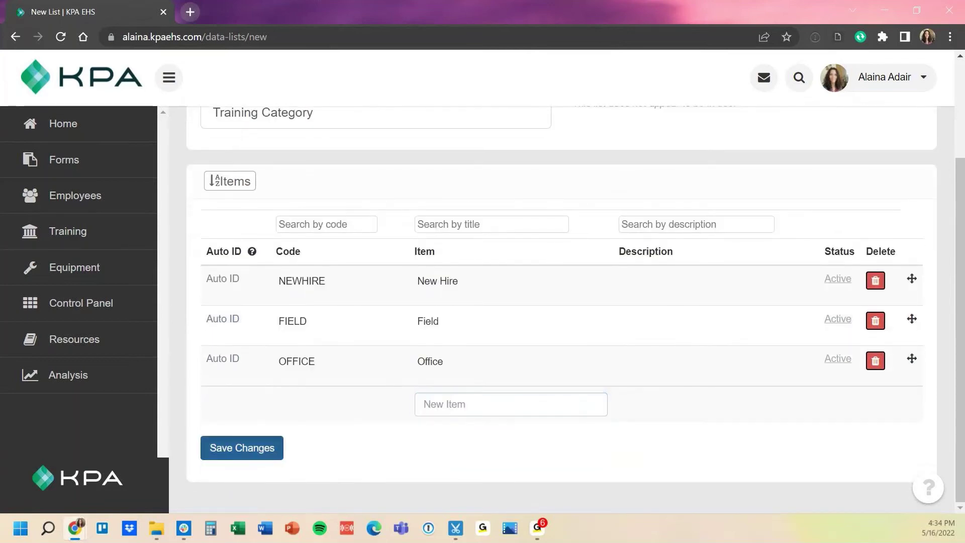
key("Return")
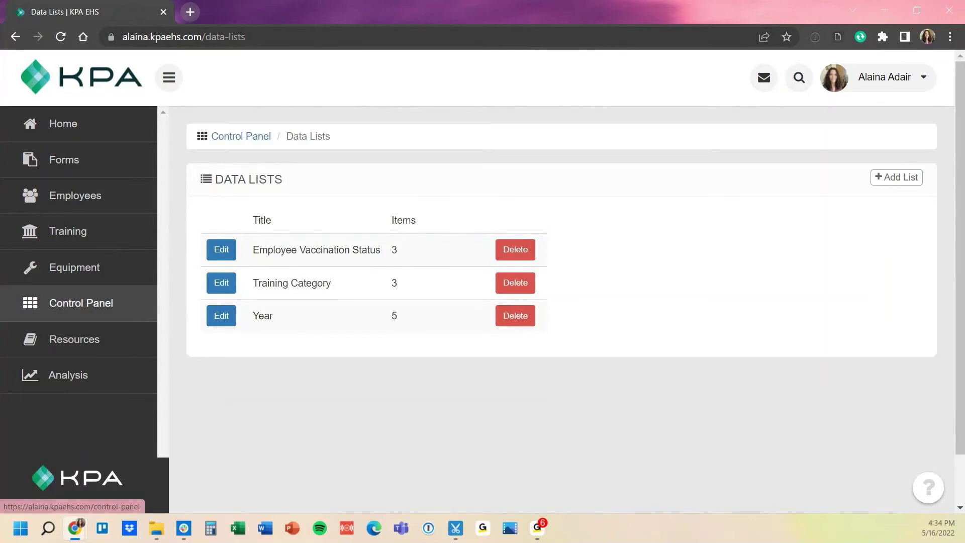
- In Employee Settings, add a custom field named 'Training Category' with field type List
left_click(81, 303)
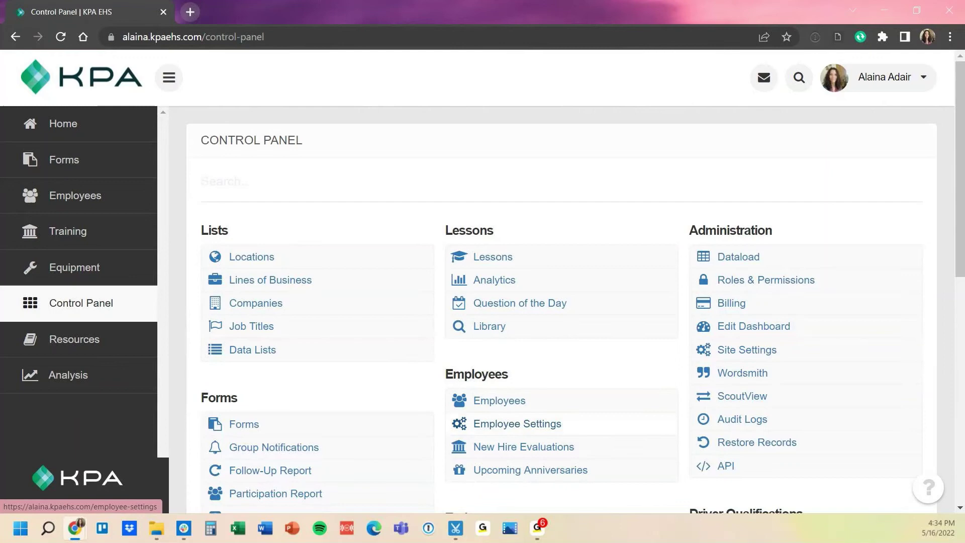
left_click(517, 423)
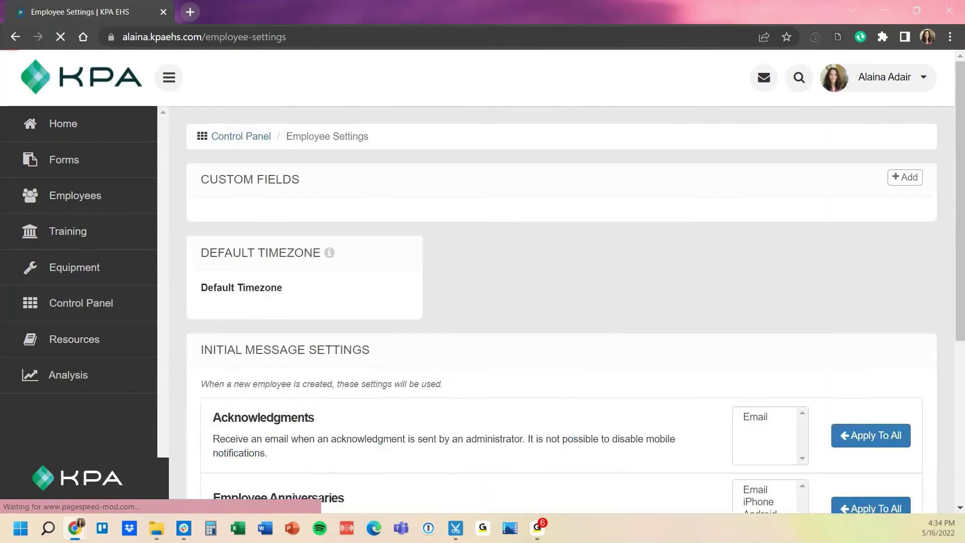
left_click(905, 177)
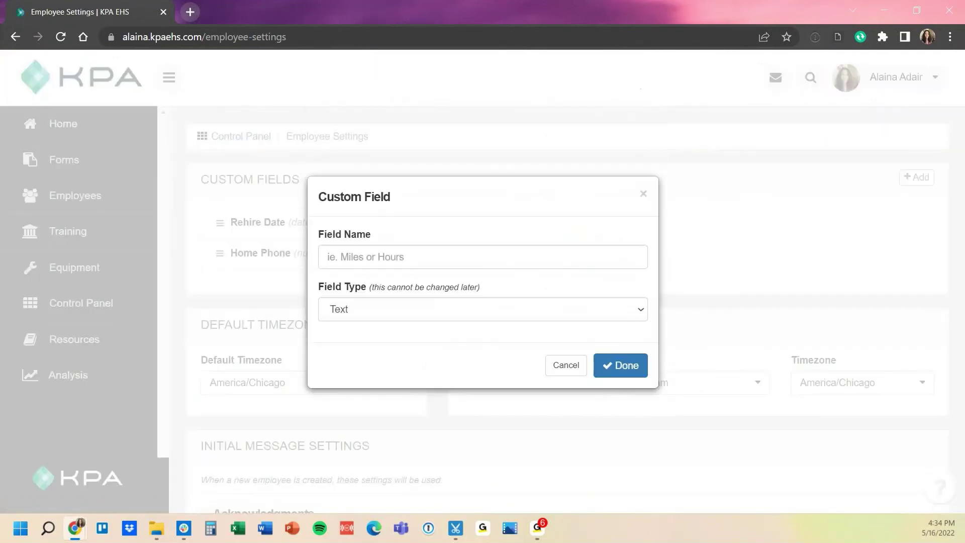
left_click(352, 257)
type("Trai")
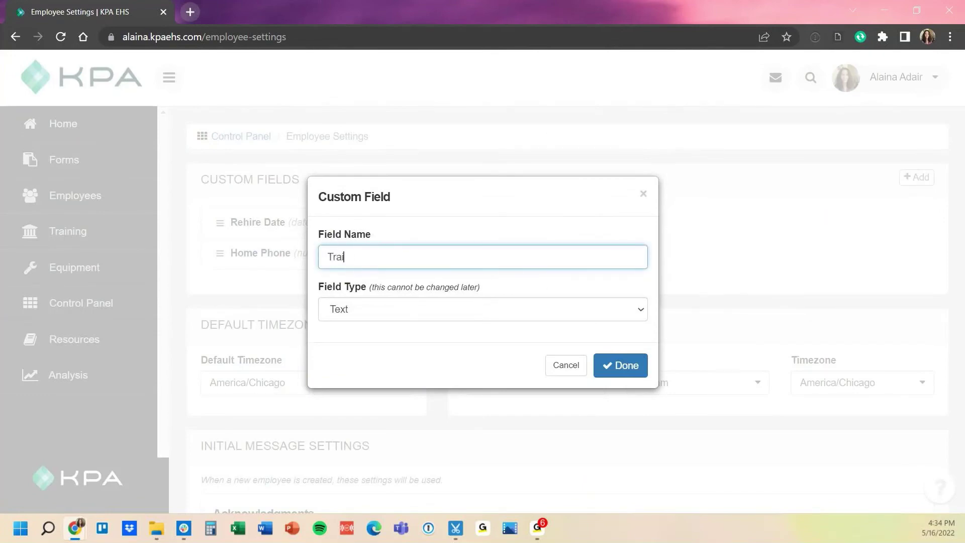
type("ning Category")
key("Tab")
key("alt+Down")
key("Down")
key("Down")
key("Return")
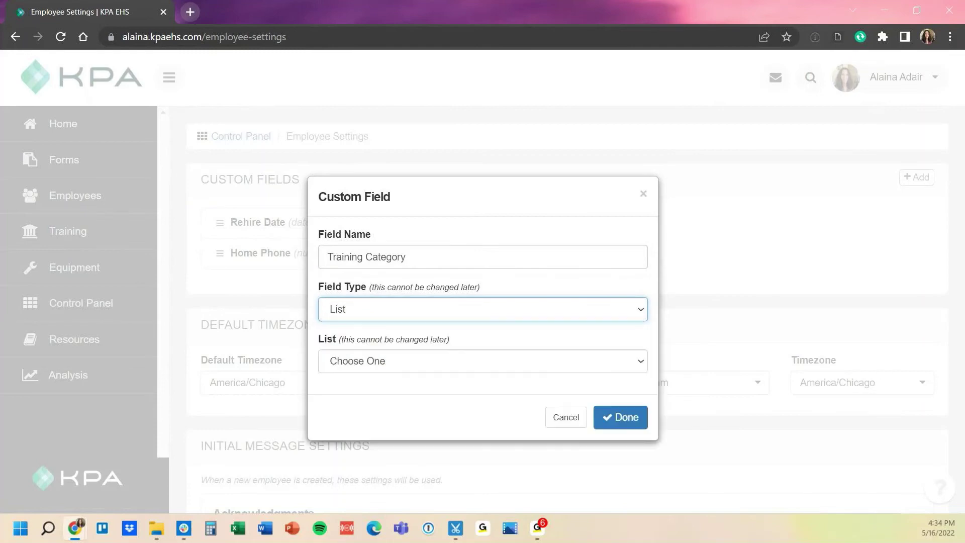
- Link the field to the Training Category data list and save it
key("Tab")
key("alt+Down")
key("Down")
key("Down")
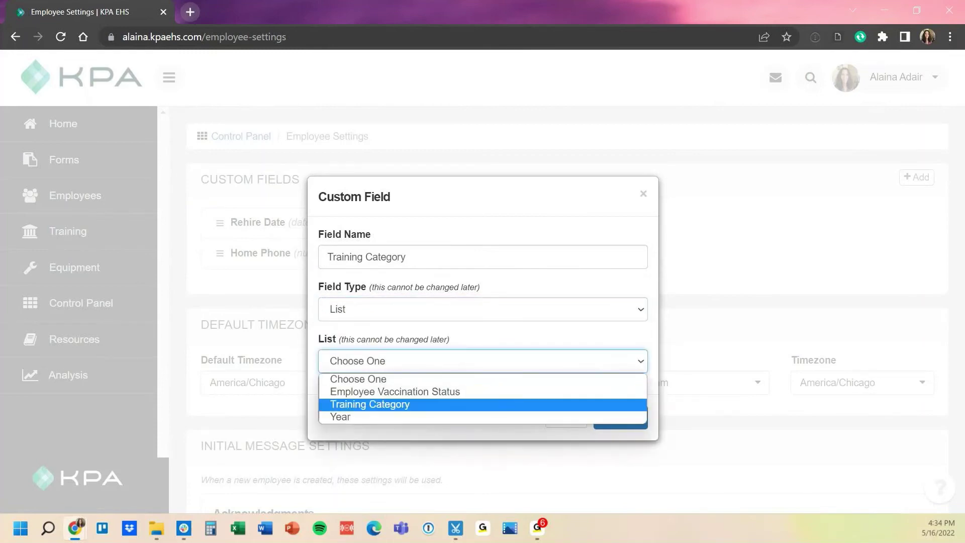
key("Return")
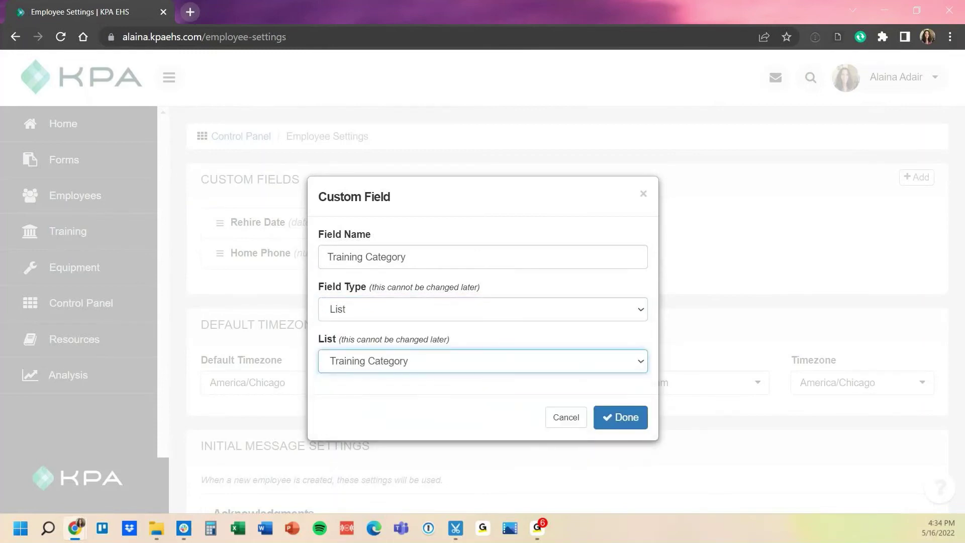
key("alt+Down")
key("Down")
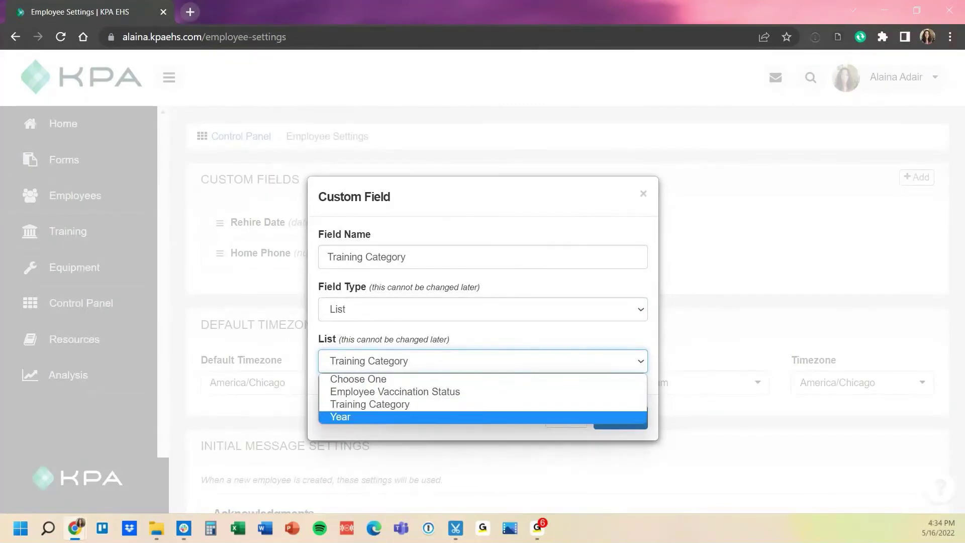
key("Up")
key("Up")
key("Down")
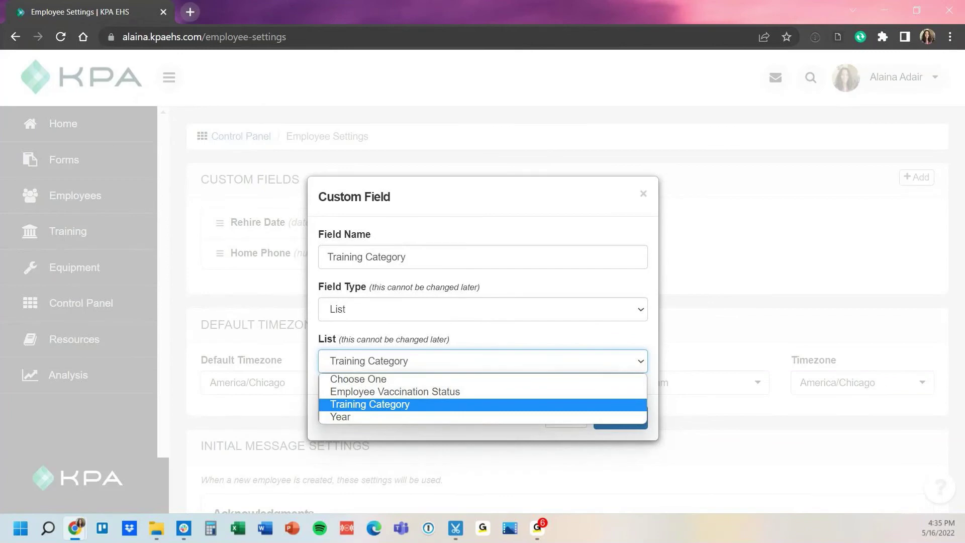
key("Return")
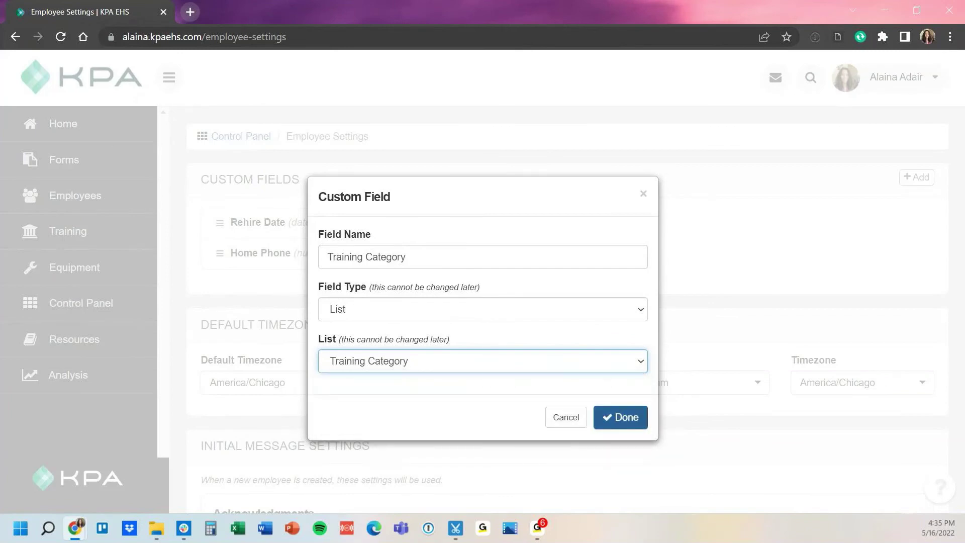
key("Return")
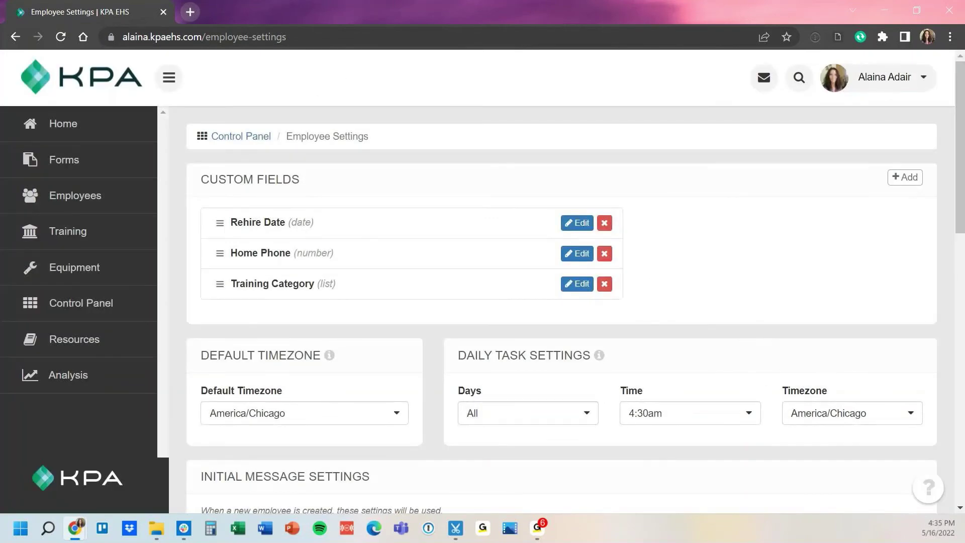
- Scroll through Employee Settings to review the Rehire Date, Home Phone and Training Category fields
scroll(562, 310, "down", 15)
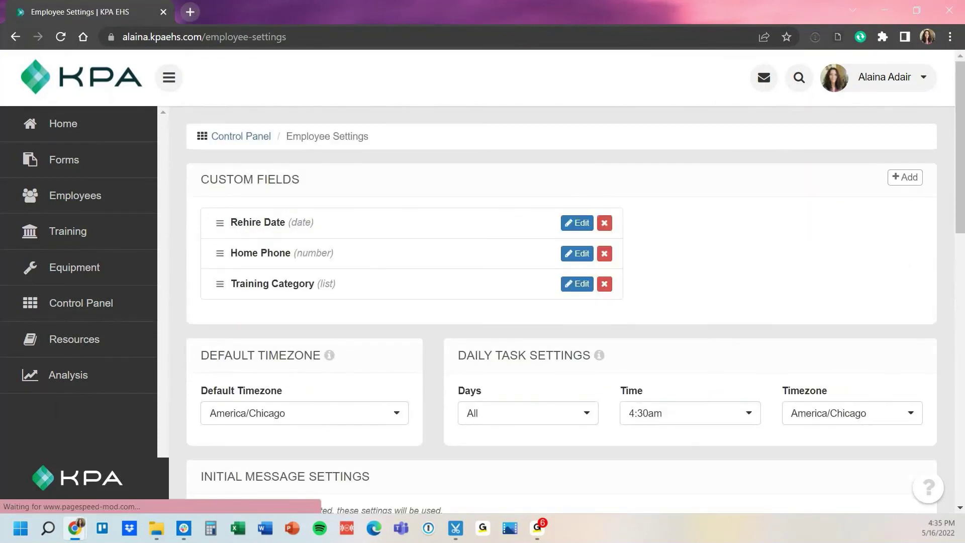
- Open My Profile from the user name menu and switch it to edit mode
left_click(885, 77)
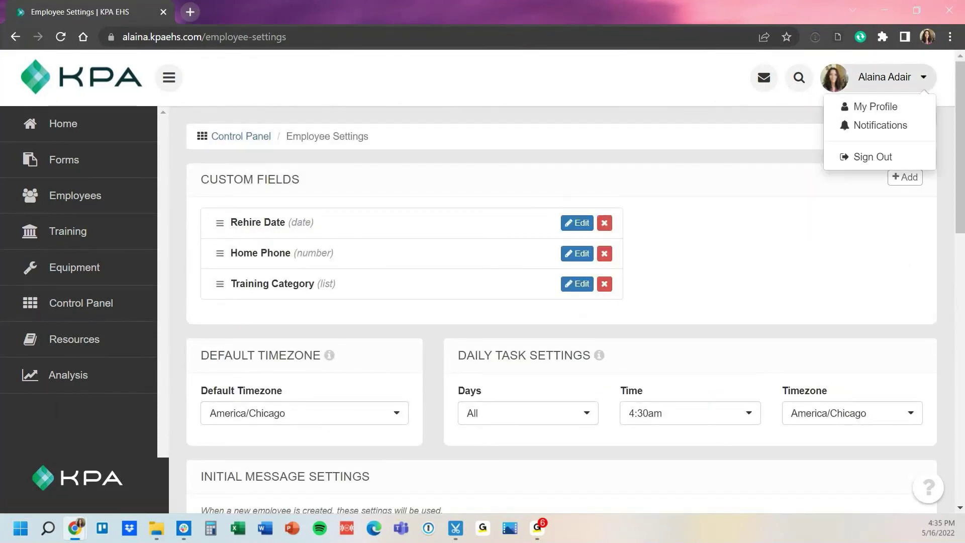
left_click(866, 104)
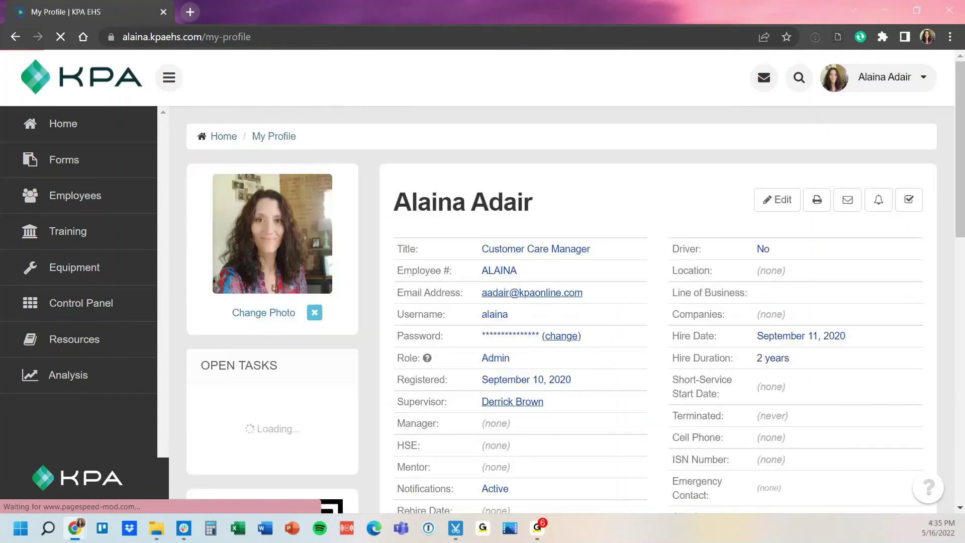
scroll(575, 309, "down", 3)
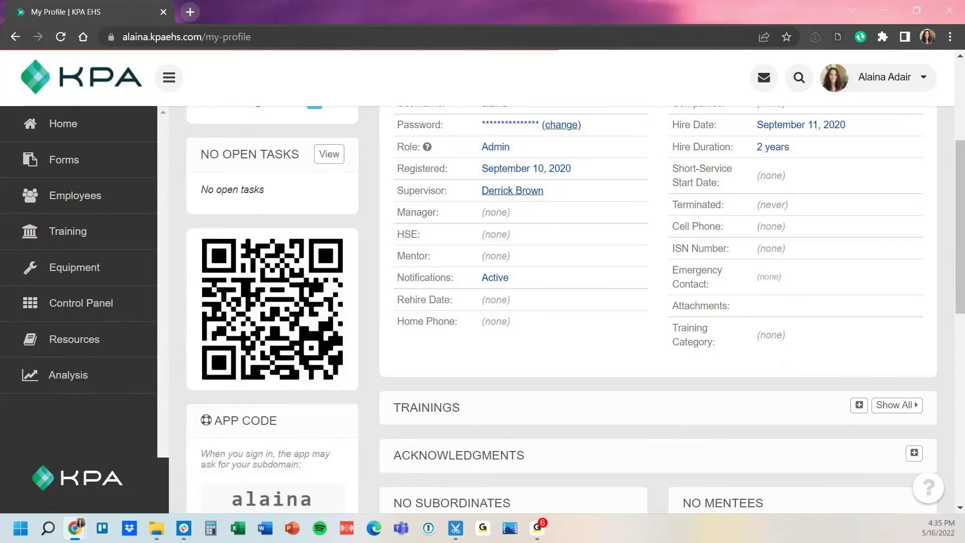
scroll(575, 309, "up", 1)
scroll(778, 130, "up", 3)
left_click(778, 129)
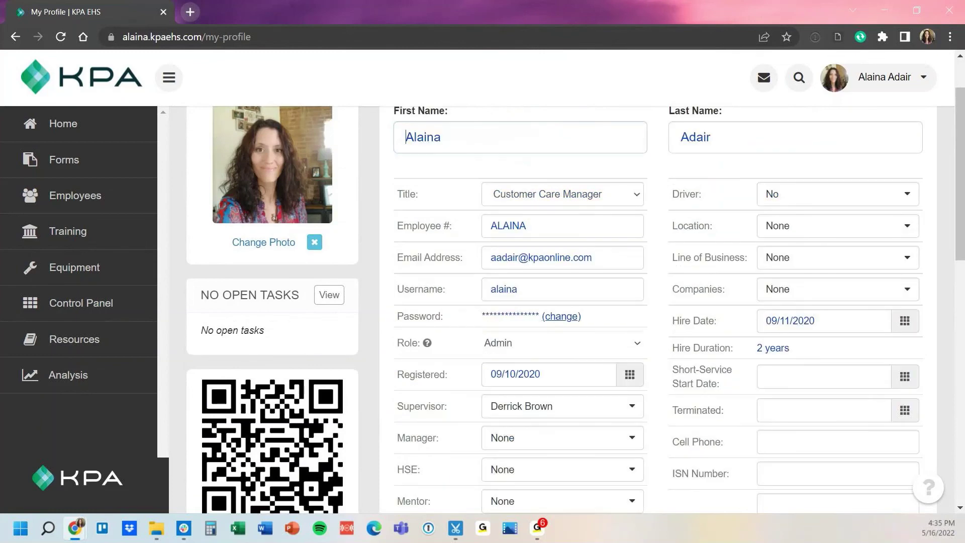
- Set Training Category to New Hire and Office
scroll(778, 129, "down", 4)
left_click(838, 407)
left_click(791, 458)
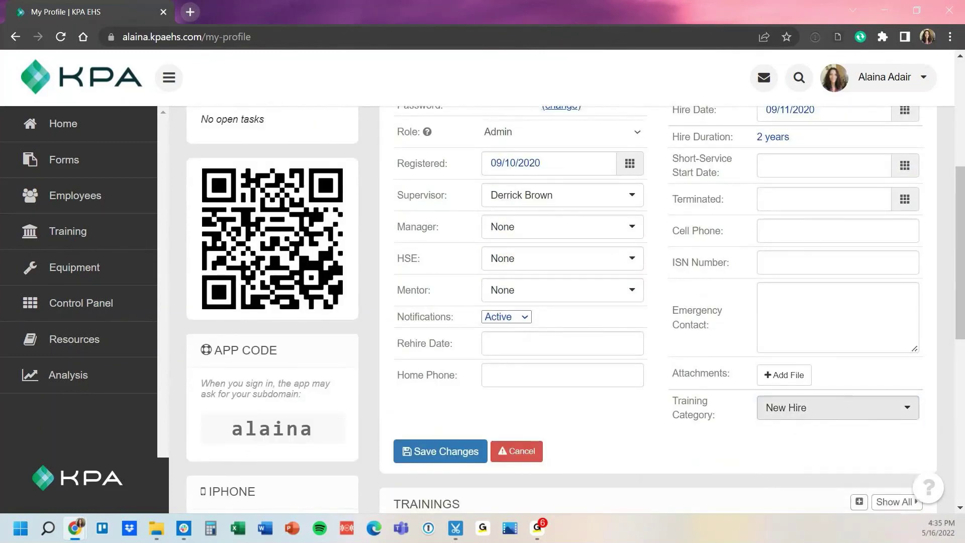
left_click(838, 407)
scroll(804, 485, "down", 1)
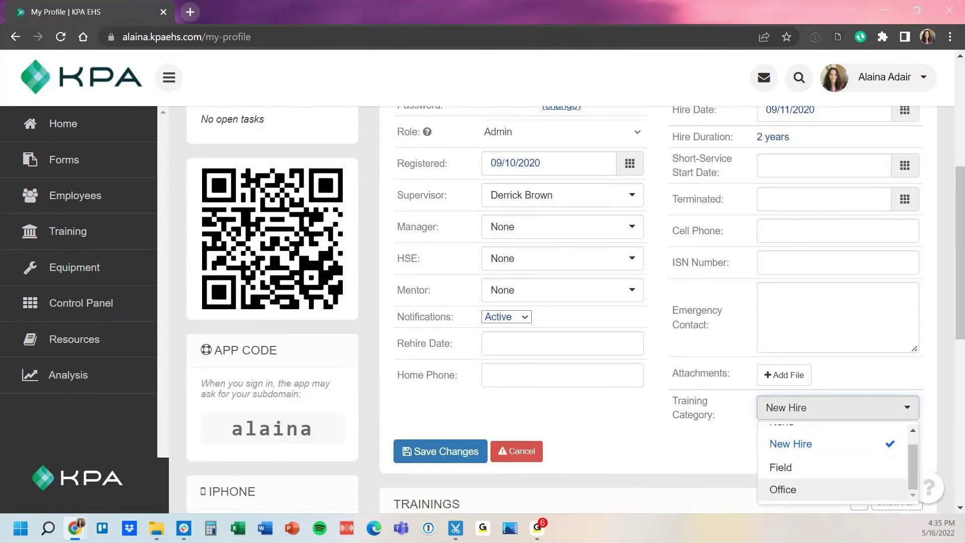
left_click(783, 489)
- Enter the employee's home phone number and save the profile changes
left_click(549, 375)
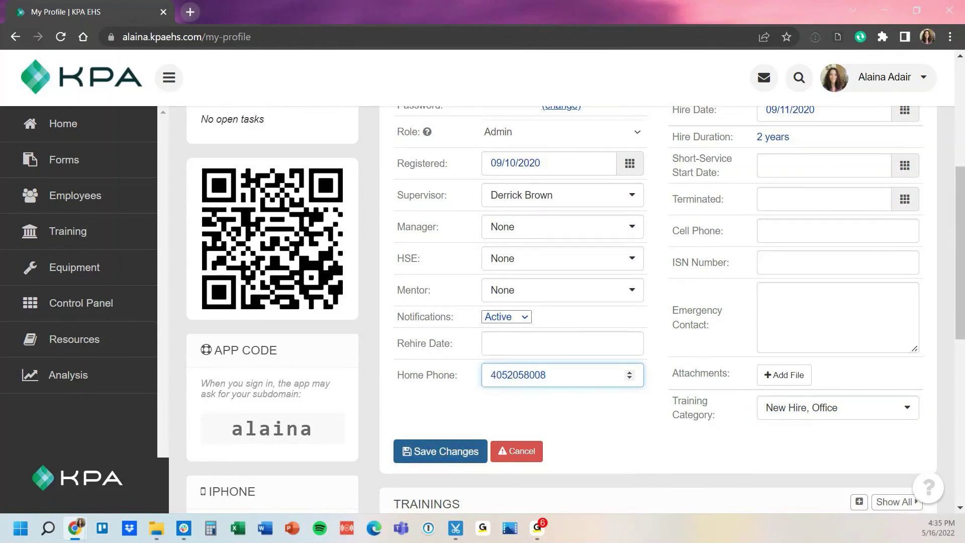
left_click(440, 451)
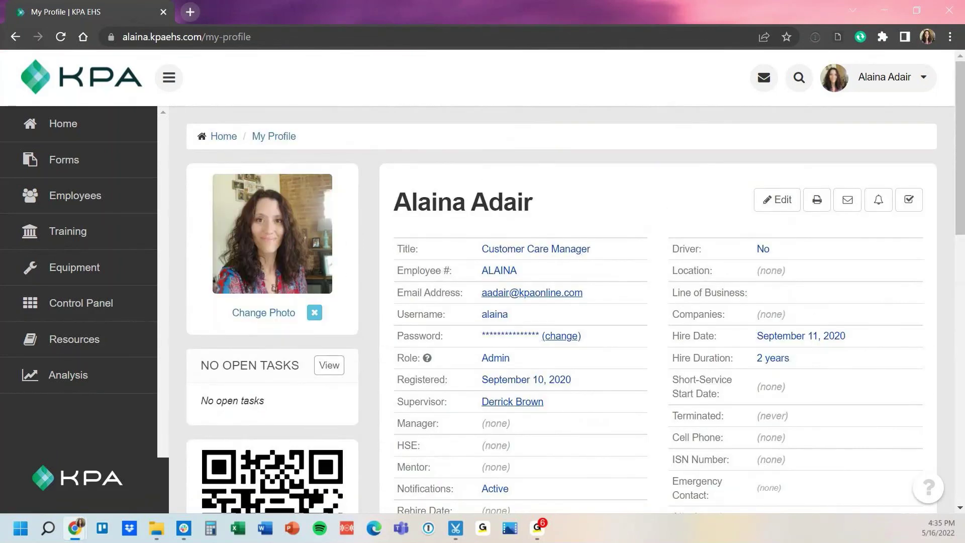